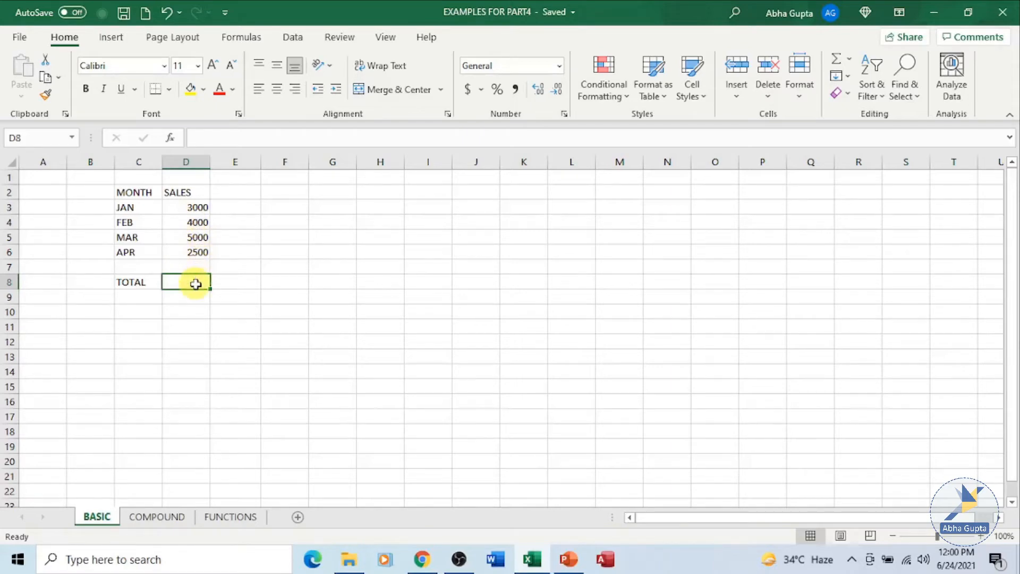
# Total the January to April sales in cell D8 with the formula =(D3+D4+D5+D6)
pyautogui.click(240, 287)
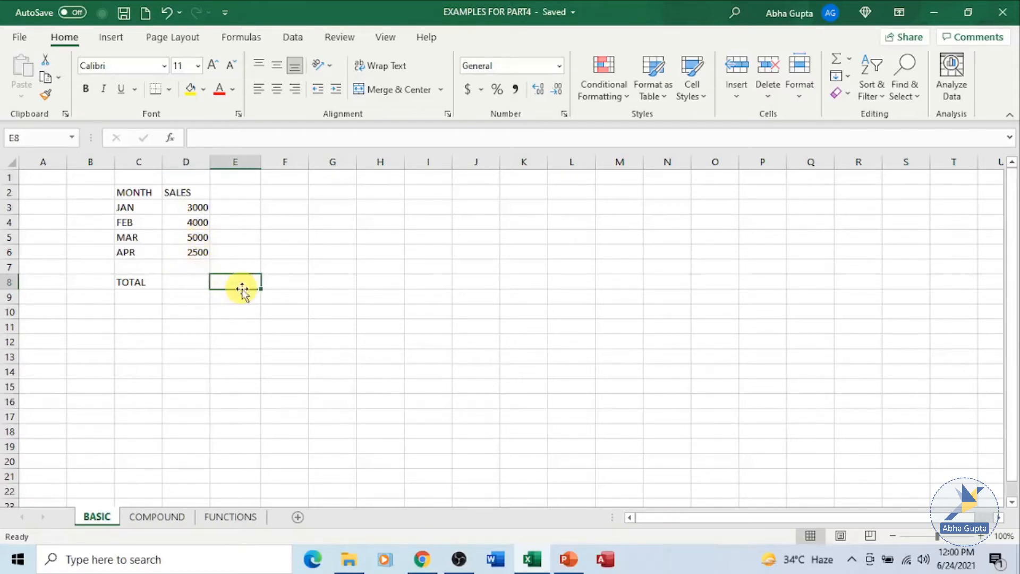
pyautogui.click(189, 281)
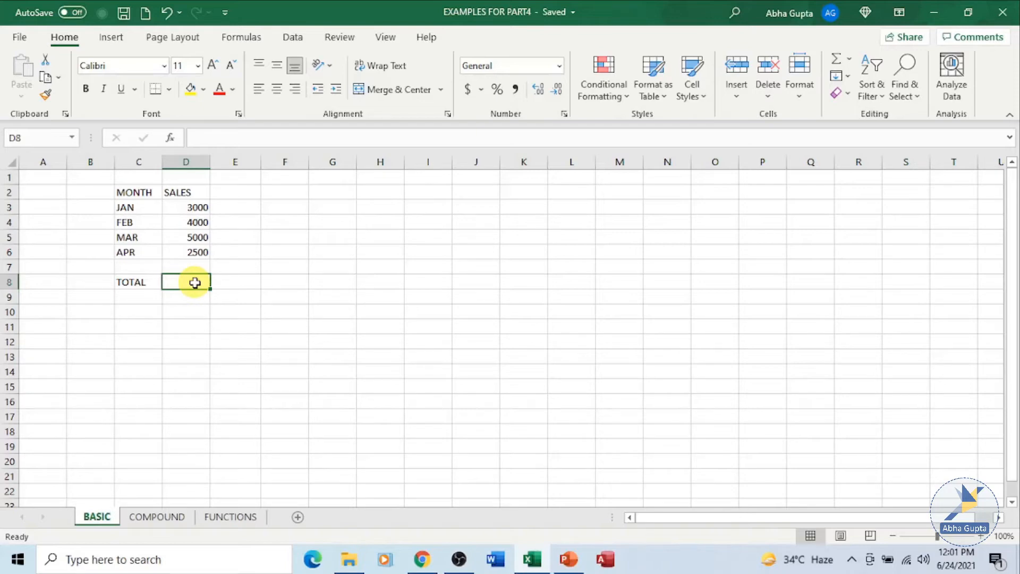
pyautogui.write('=')
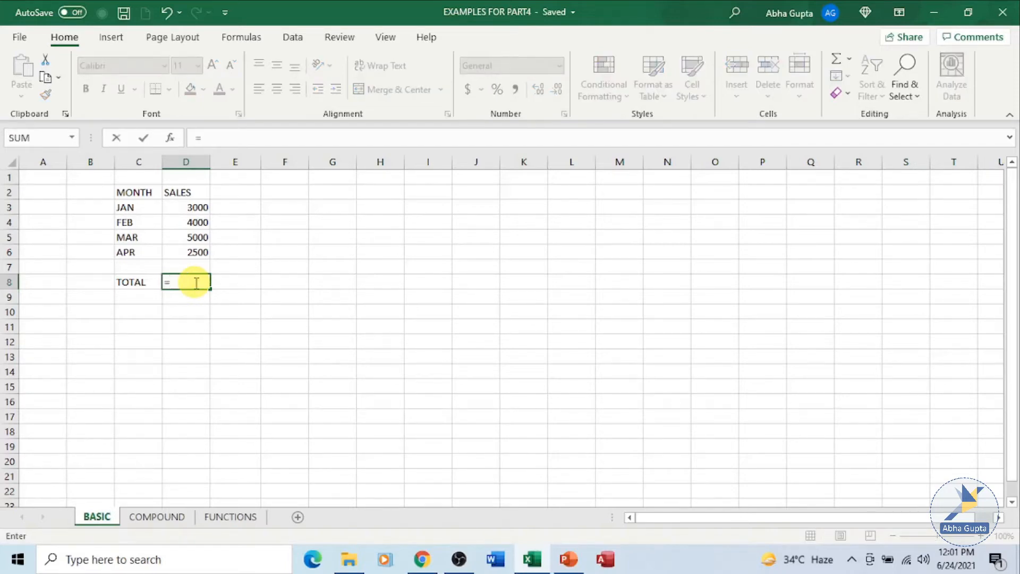
pyautogui.write('(')
pyautogui.click(195, 209)
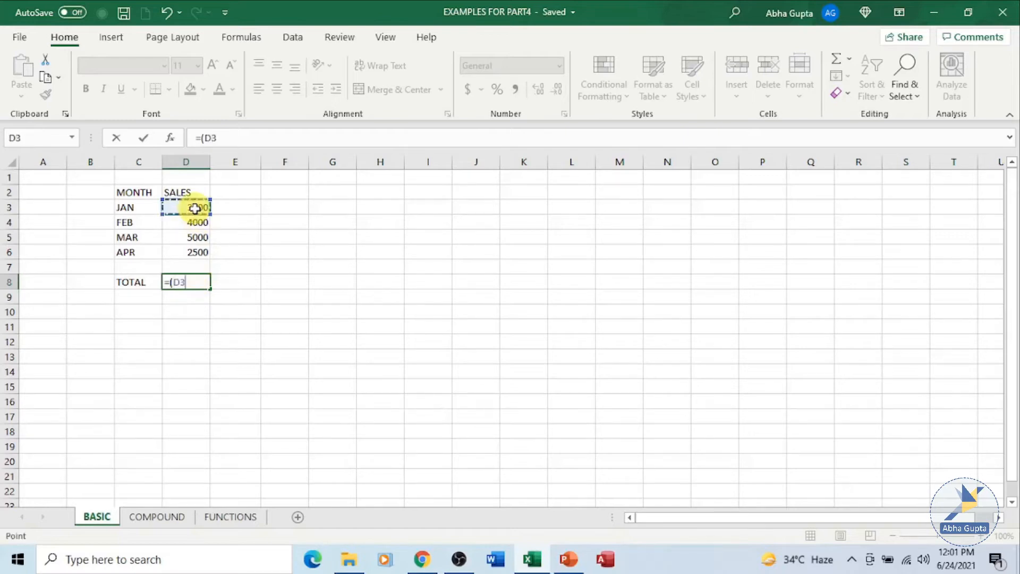
pyautogui.write('+')
pyautogui.click(195, 222)
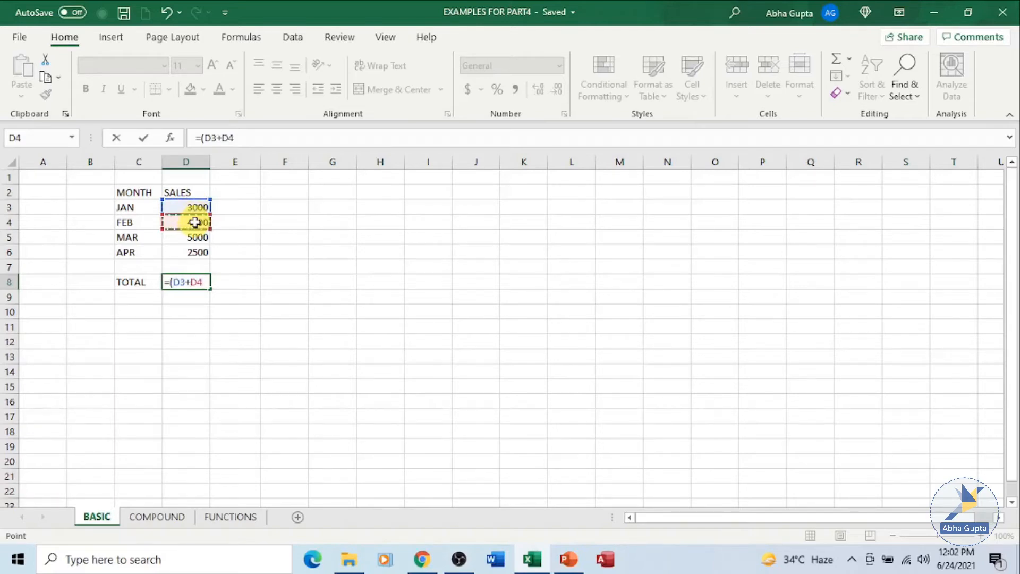
pyautogui.write('+D5')
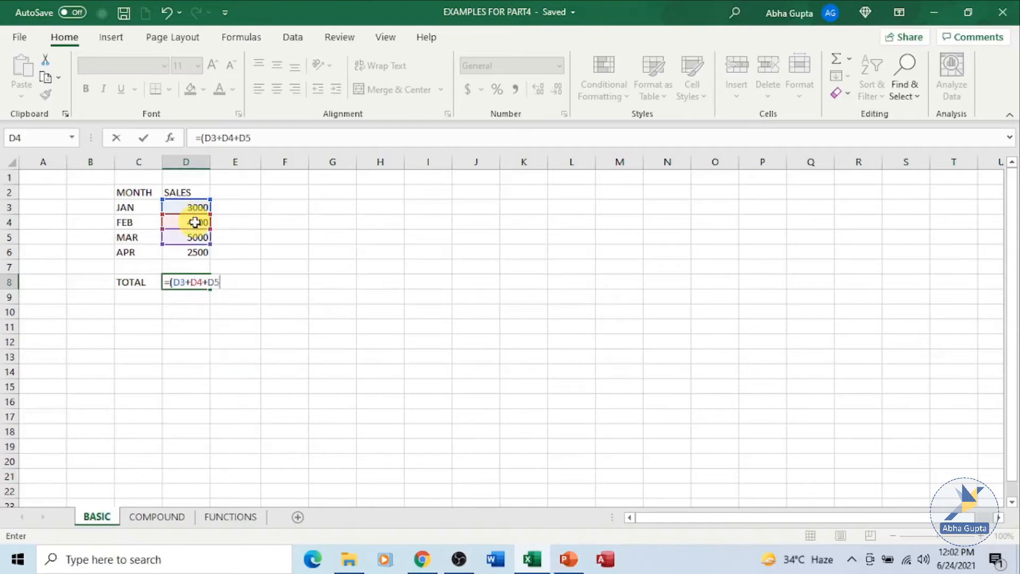
pyautogui.write('+D6')
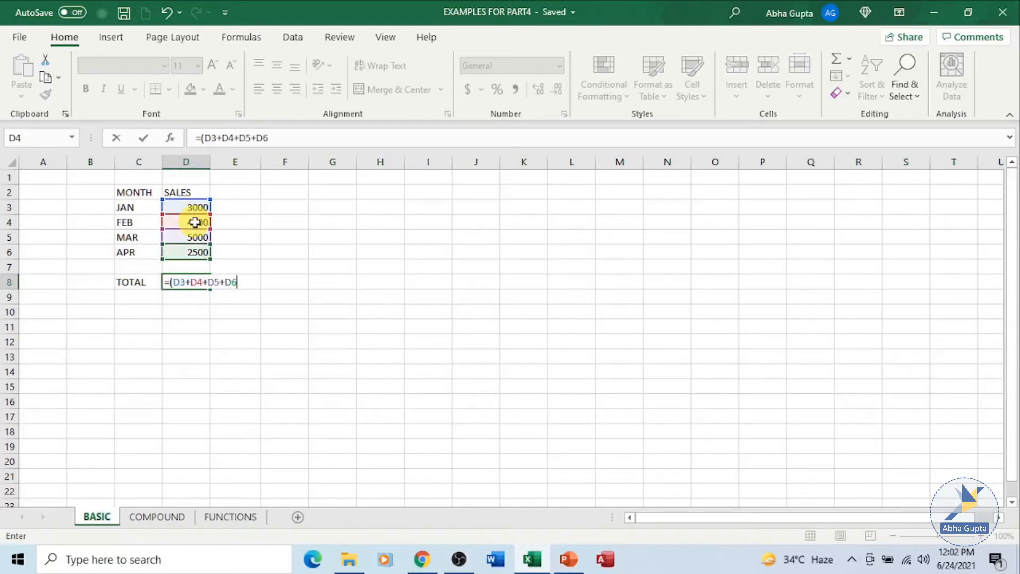
pyautogui.write(')')
pyautogui.press('Return')
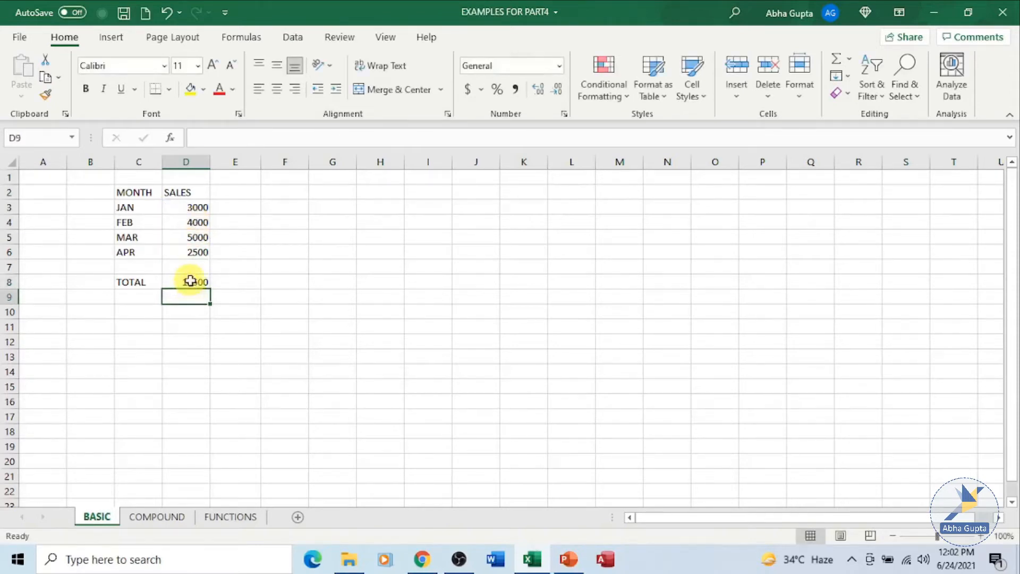
pyautogui.click(190, 280)
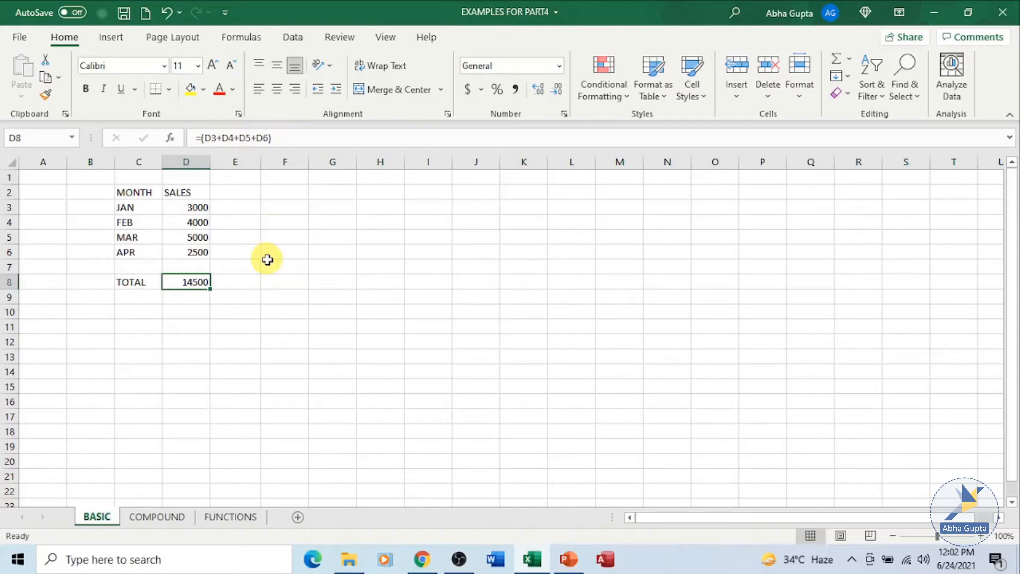
# On the COMPOUND sheet, enter the delivery charges 5, 10, 3, 20, 20 and 10 in cells E3 to E8
pyautogui.hotkey('ctrl', 'pagedown')
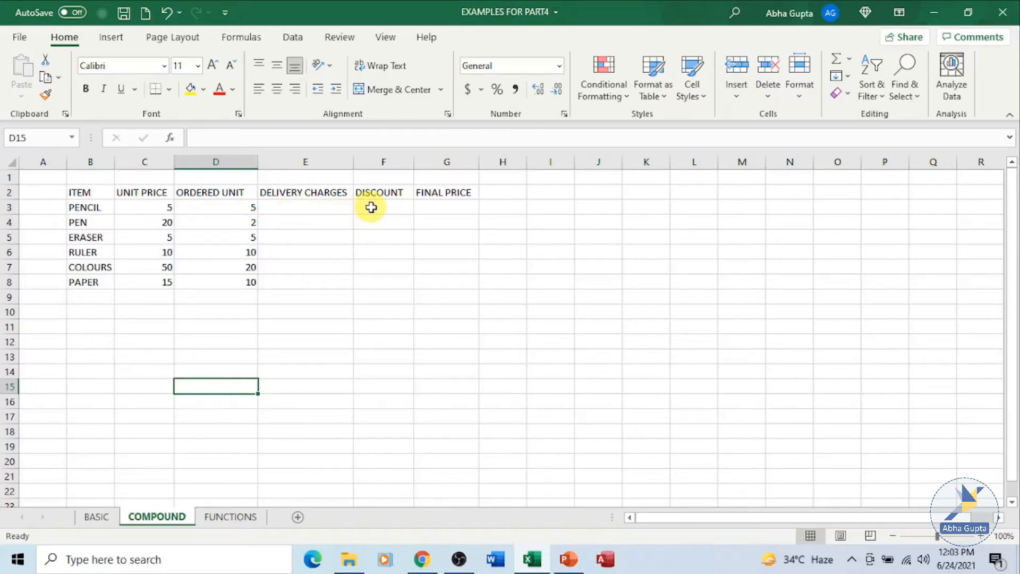
pyautogui.click(335, 208)
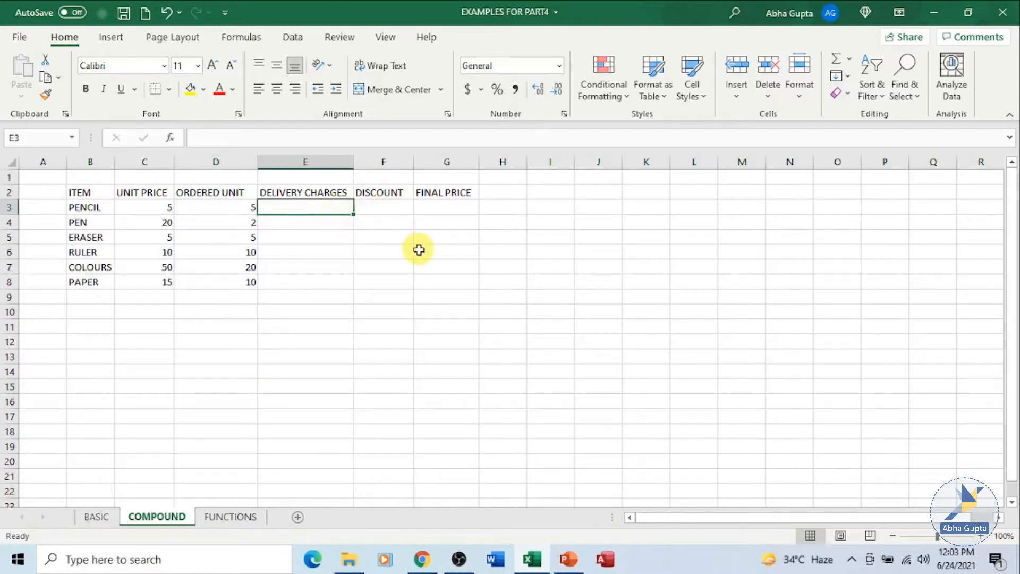
pyautogui.write('5')
pyautogui.press('Return')
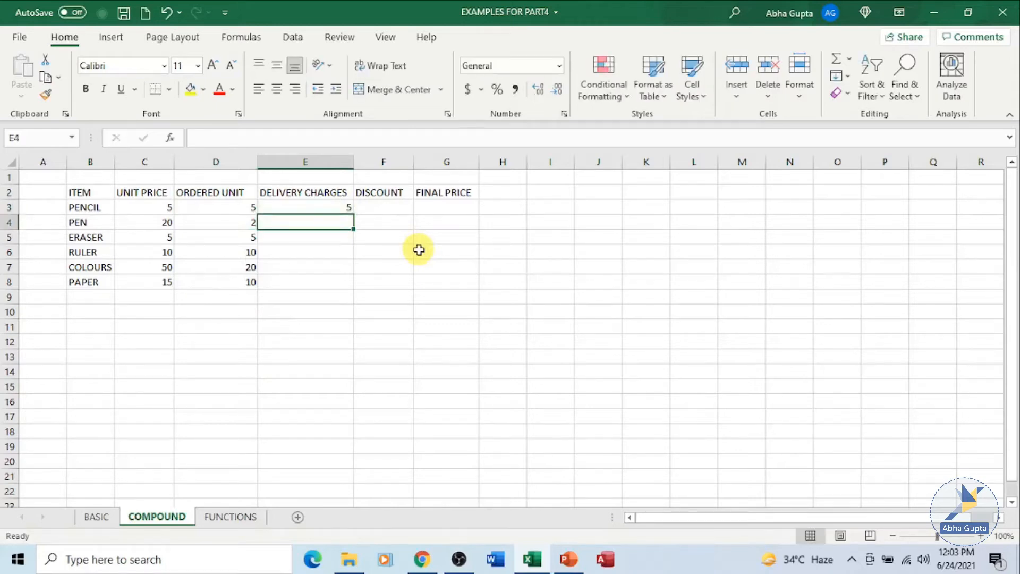
pyautogui.write('10')
pyautogui.press('Return')
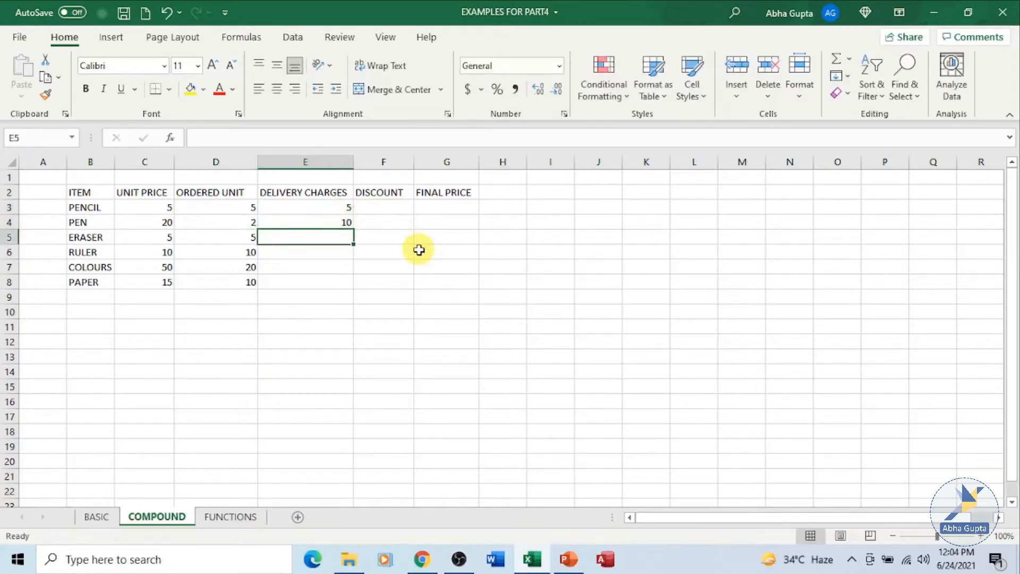
pyautogui.write('3')
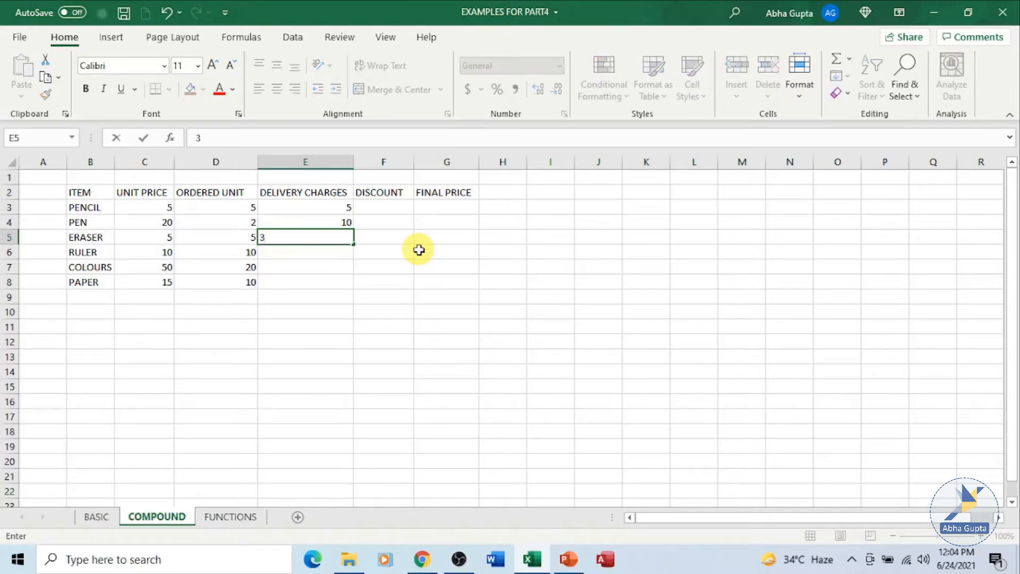
pyautogui.press('Return')
pyautogui.write('20')
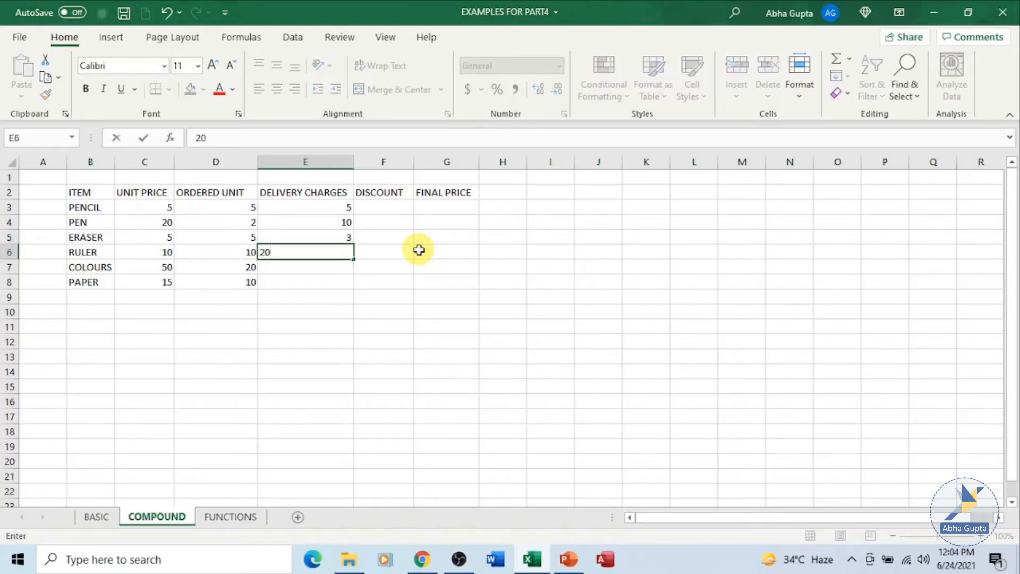
pyautogui.press('Return')
pyautogui.write('20')
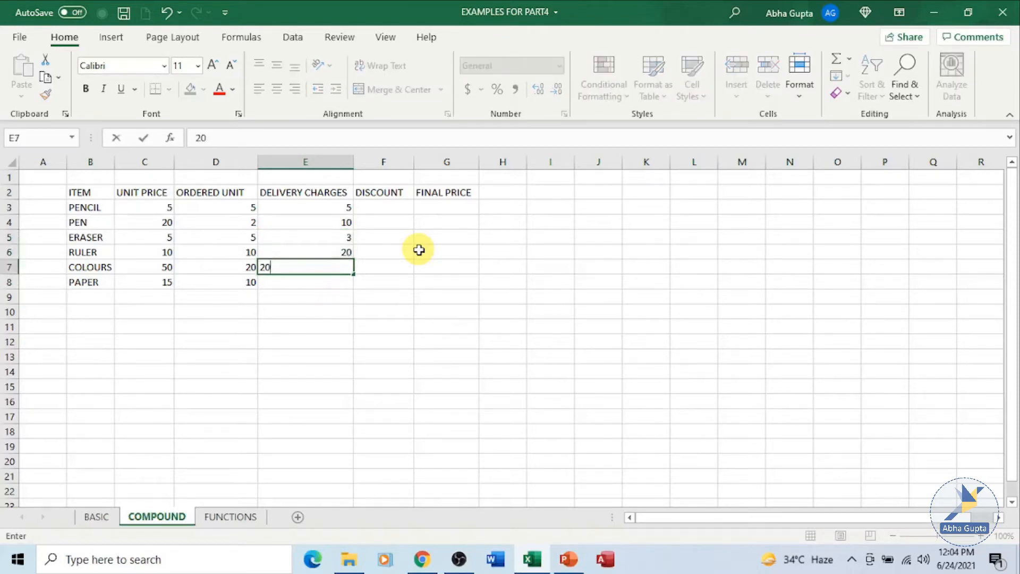
pyautogui.press('Return')
pyautogui.write('10')
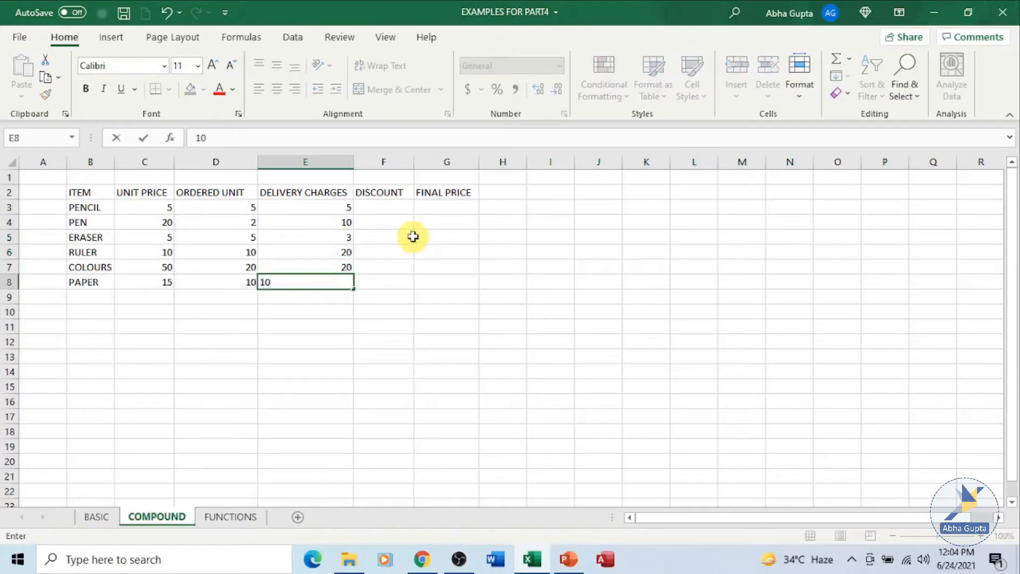
# Fill in the discounts 2, 4, 6, 1, 2 and 3 for the six items in cells F3 to F8
pyautogui.click(405, 211)
pyautogui.write('2')
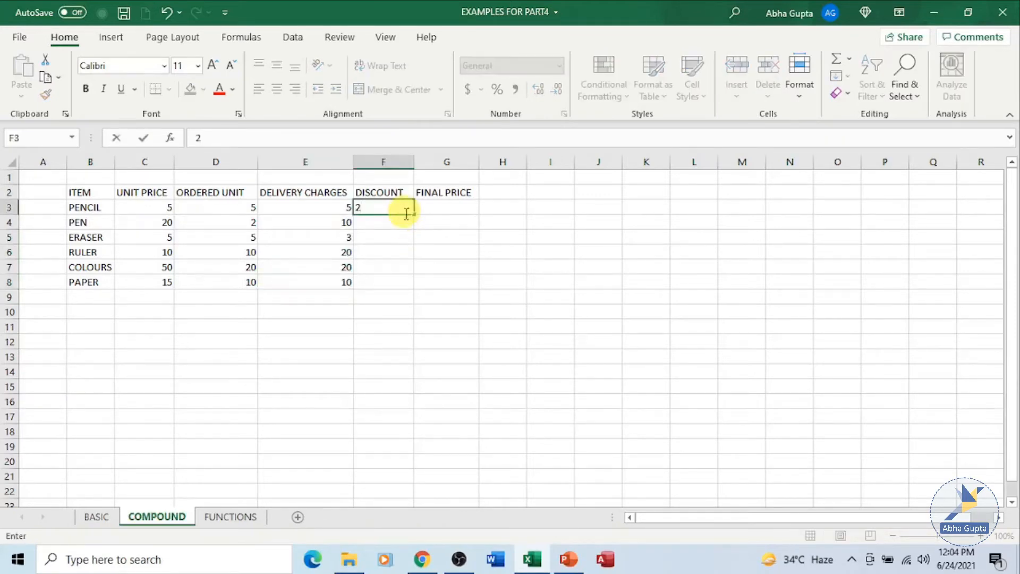
pyautogui.click(404, 221)
pyautogui.write('4')
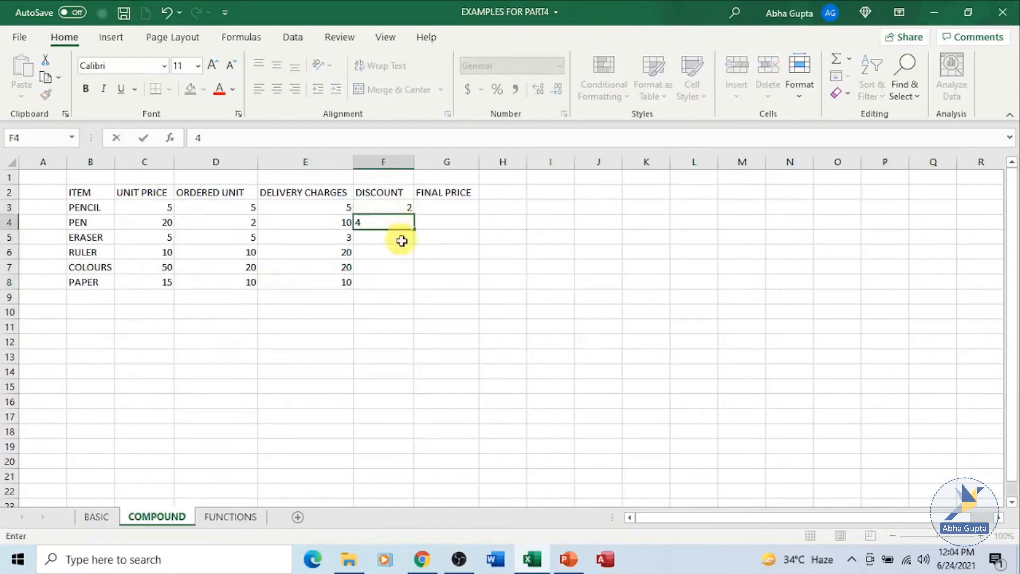
pyautogui.click(402, 241)
pyautogui.write('6')
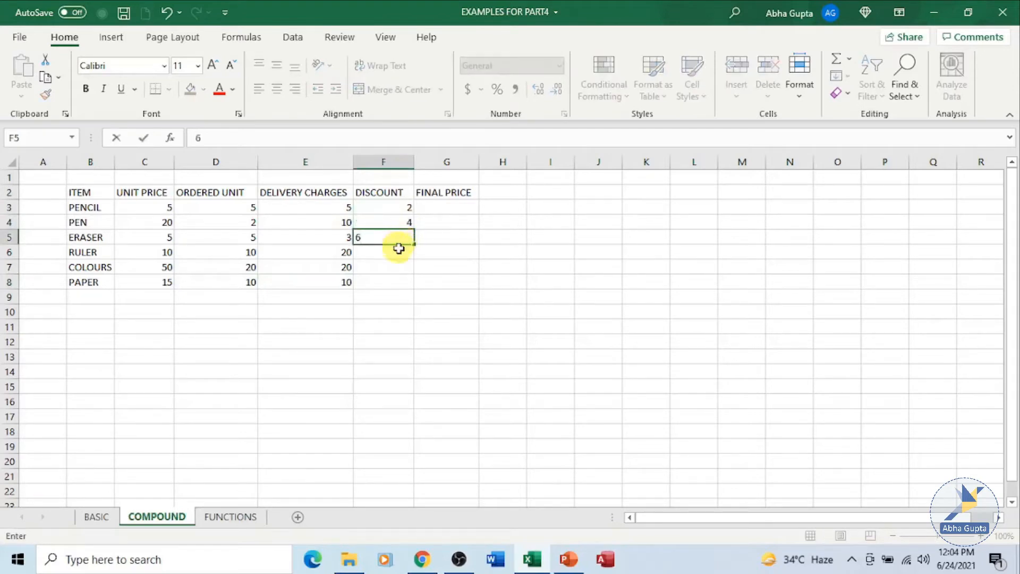
pyautogui.click(398, 249)
pyautogui.write('1')
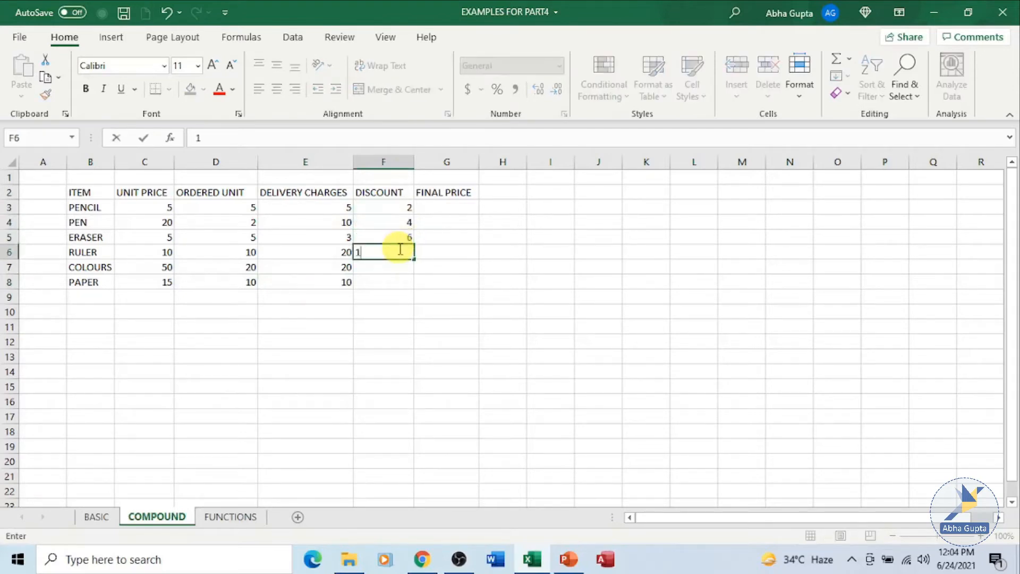
pyautogui.click(394, 266)
pyautogui.write('2')
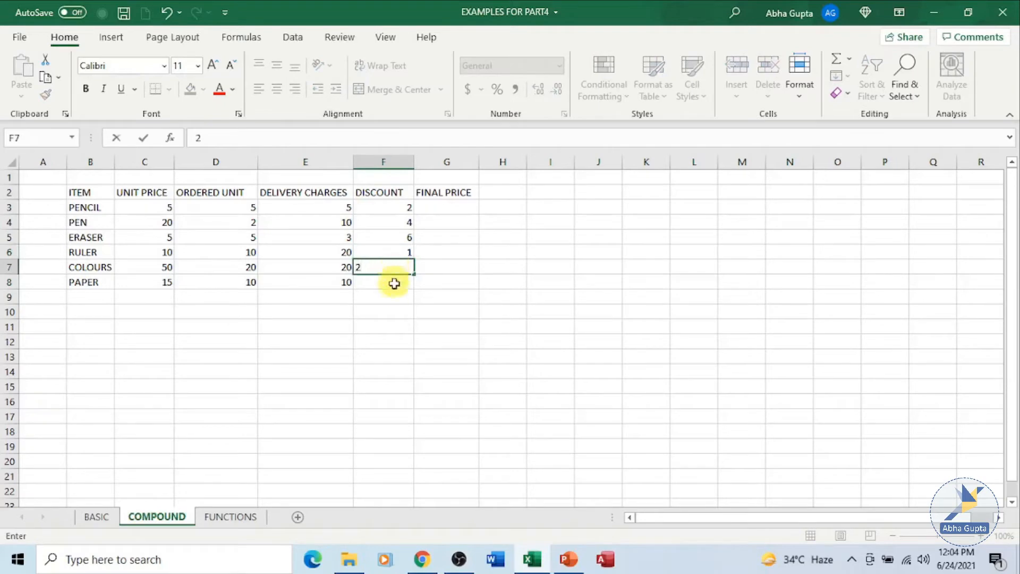
pyautogui.click(394, 283)
pyautogui.write('3')
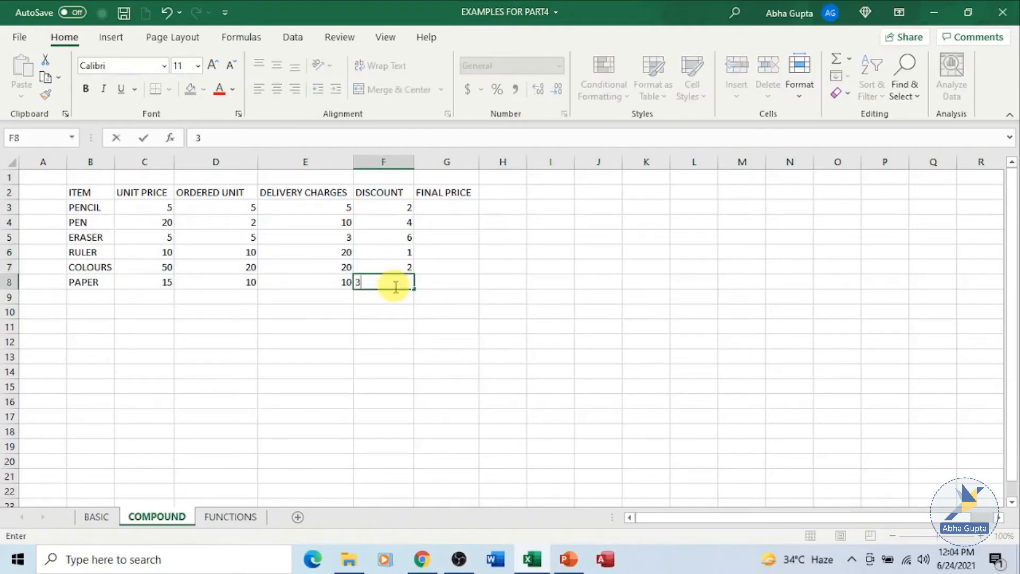
# Calculate the pencil's final price in cell G3 with the formula =(C3*D3)+E3
pyautogui.click(440, 208)
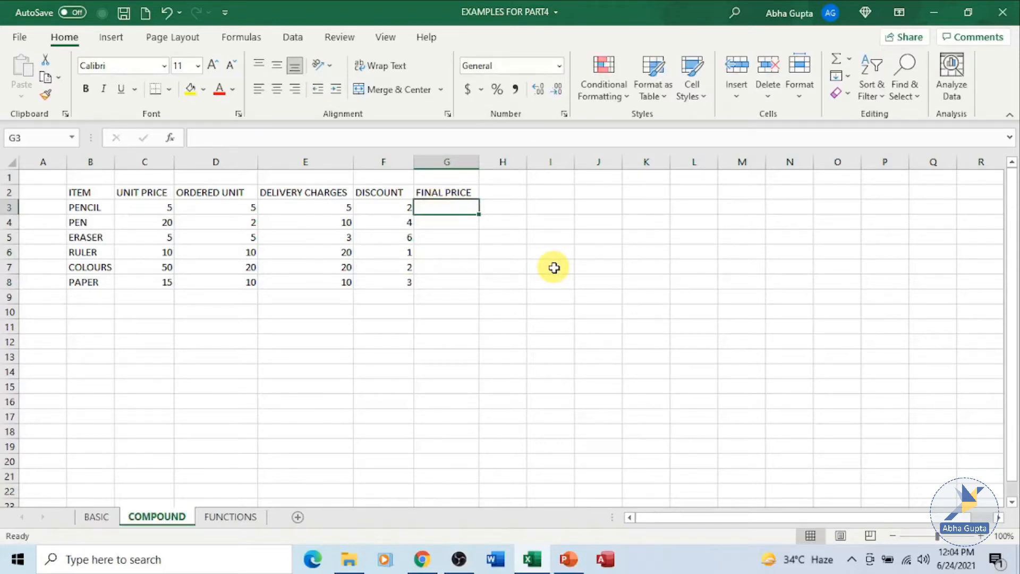
pyautogui.write('=')
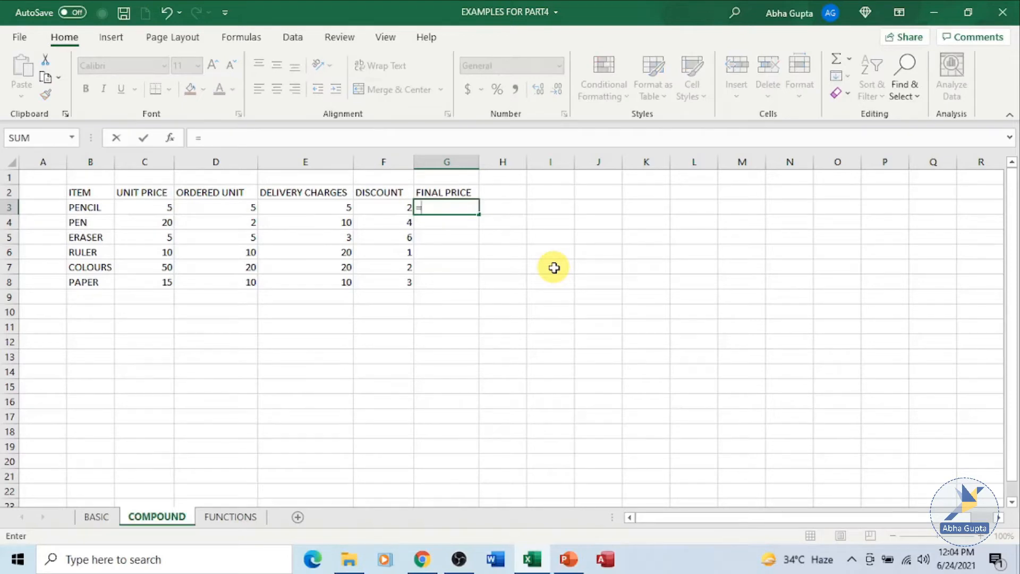
pyautogui.write('(')
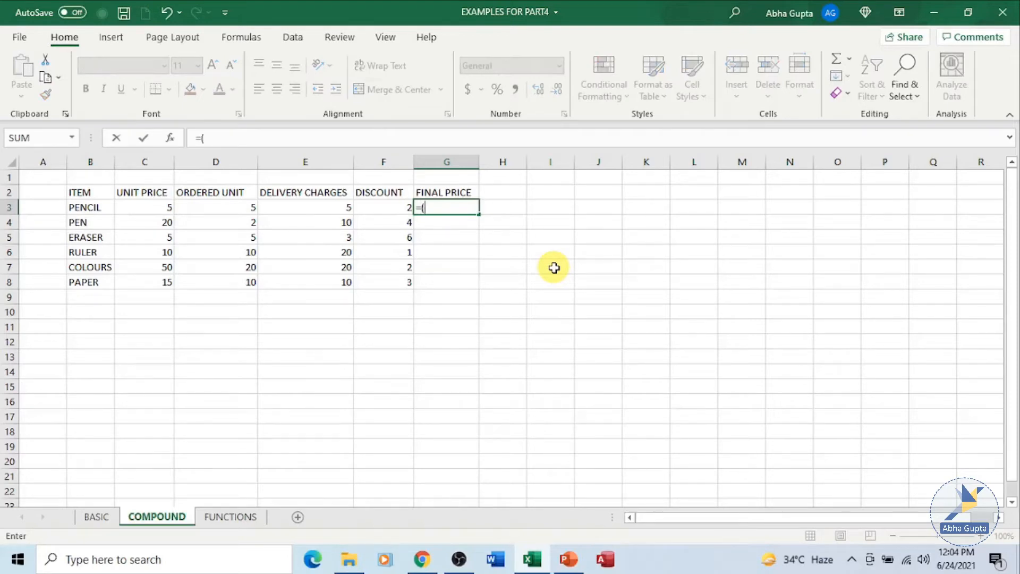
pyautogui.click(151, 206)
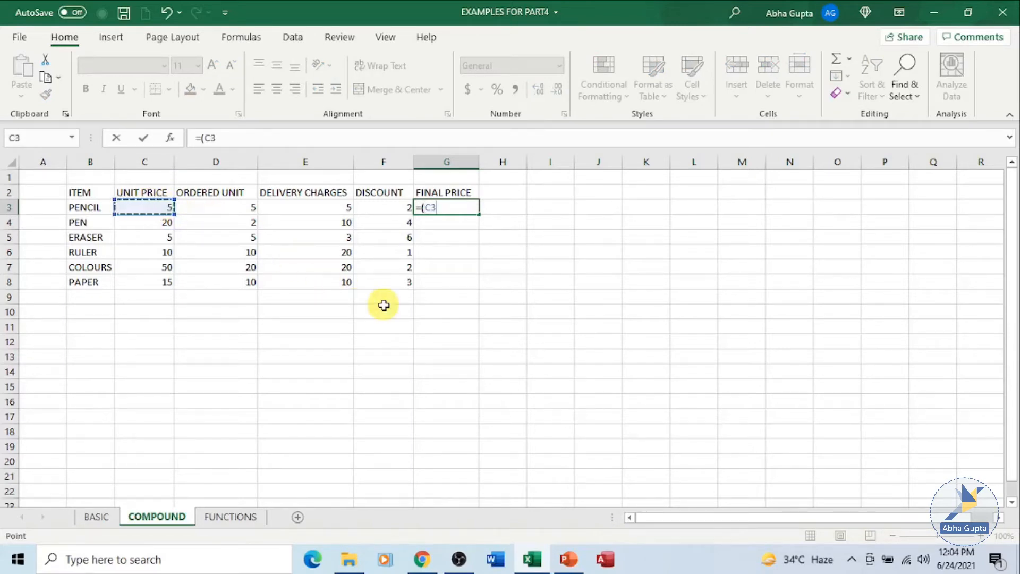
pyautogui.write('*')
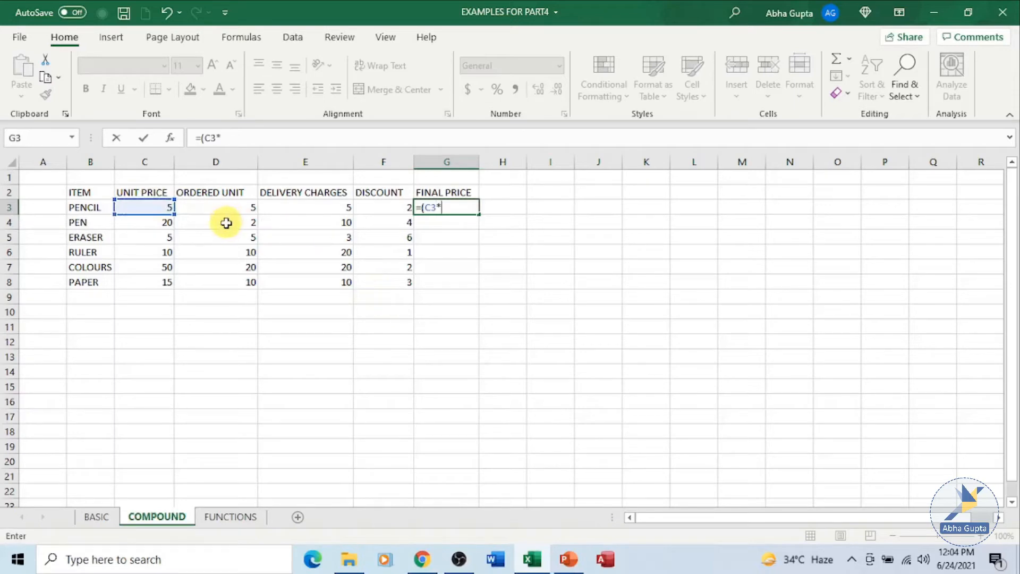
pyautogui.click(226, 204)
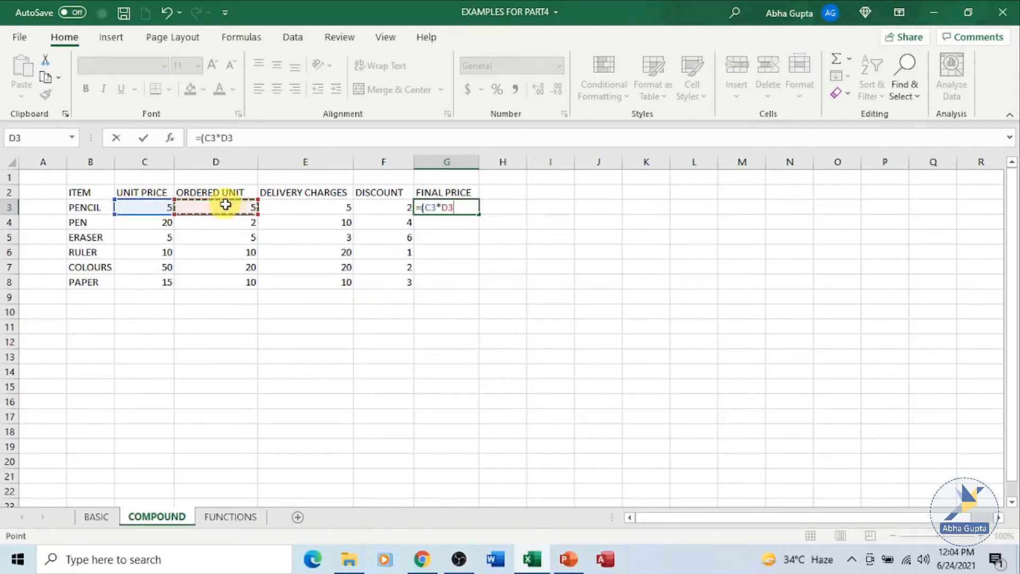
pyautogui.write(')')
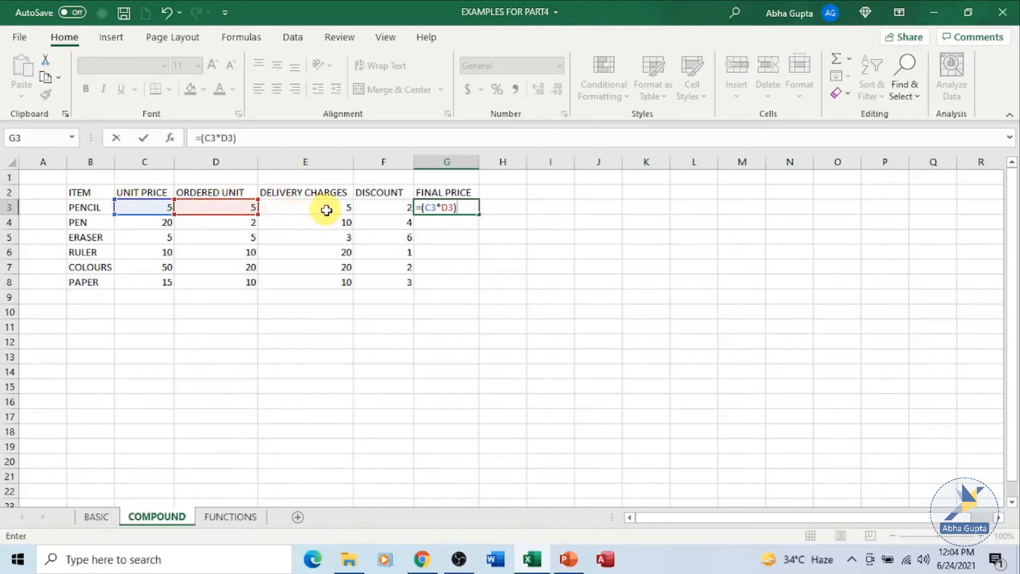
pyautogui.write('+')
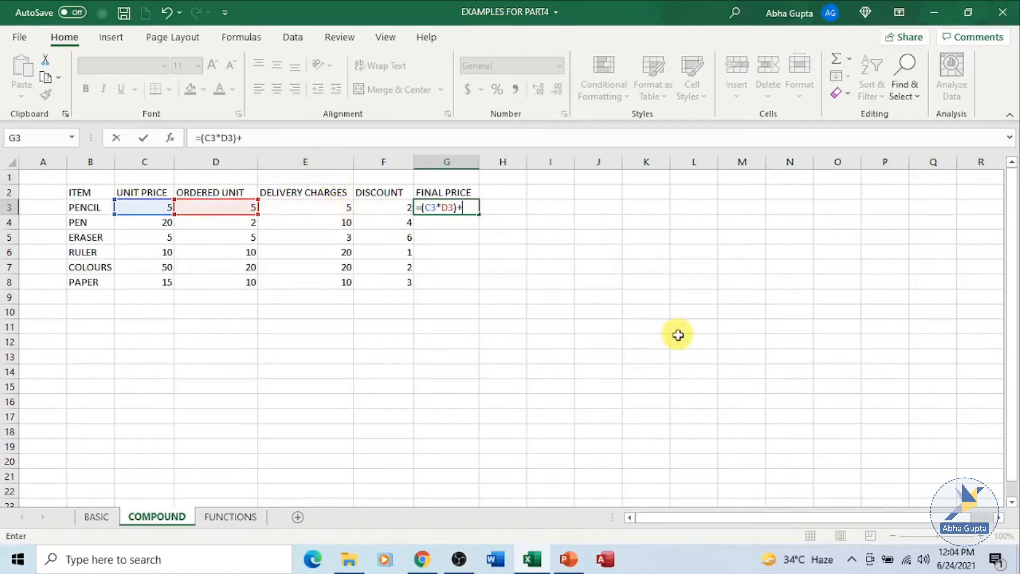
pyautogui.write('E3')
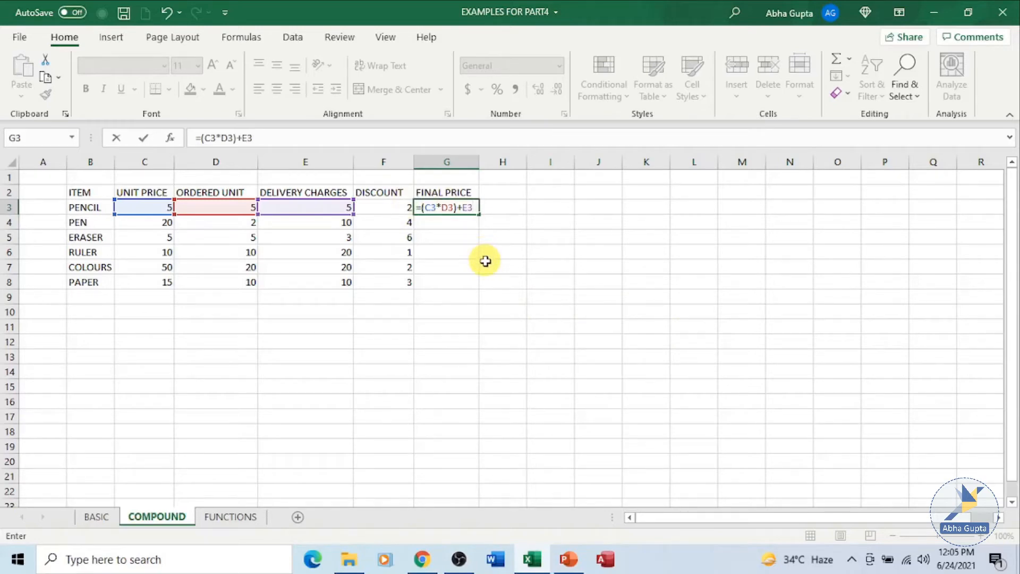
pyautogui.press('Return')
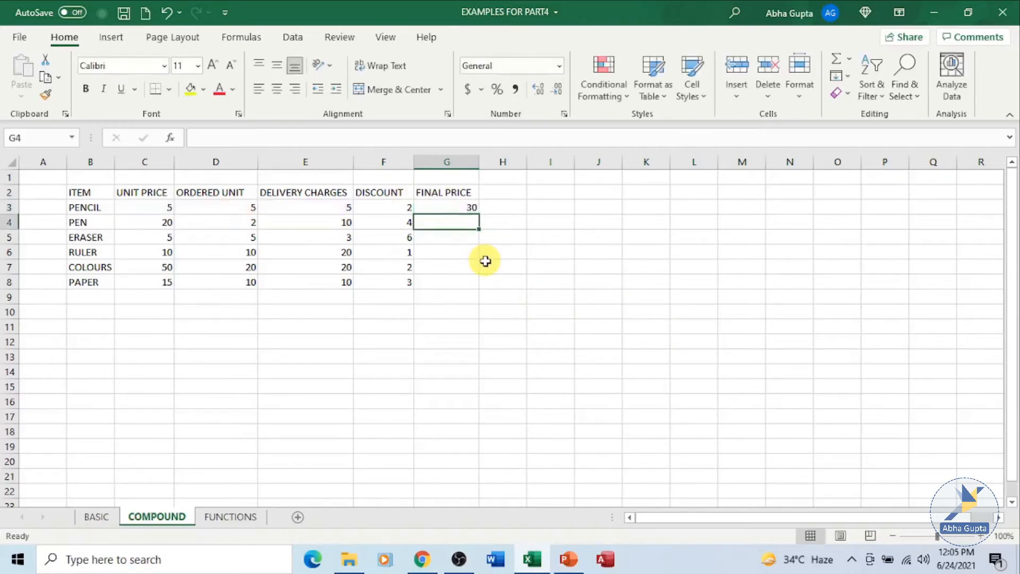
pyautogui.click(454, 211)
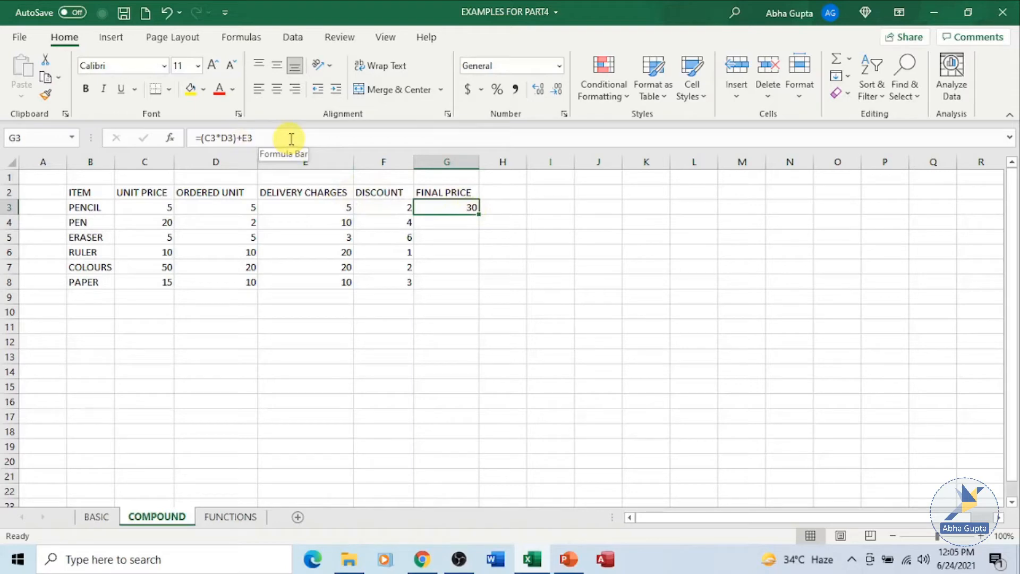
pyautogui.click(460, 226)
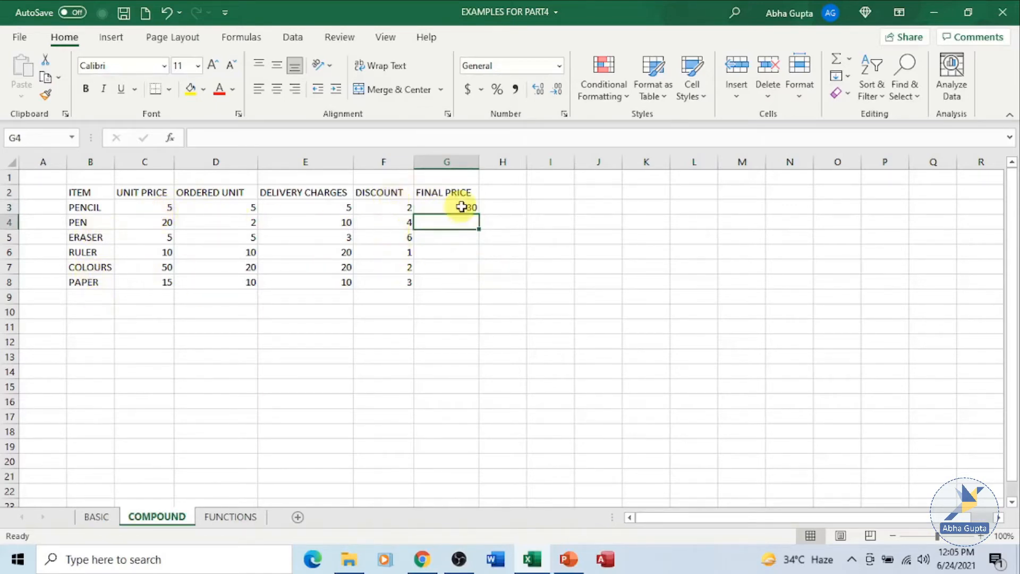
# Extend the pencil's final price formula in cell G3 to subtract the discount, making it =((C3*D3)+E3)-F3
pyautogui.click(461, 207)
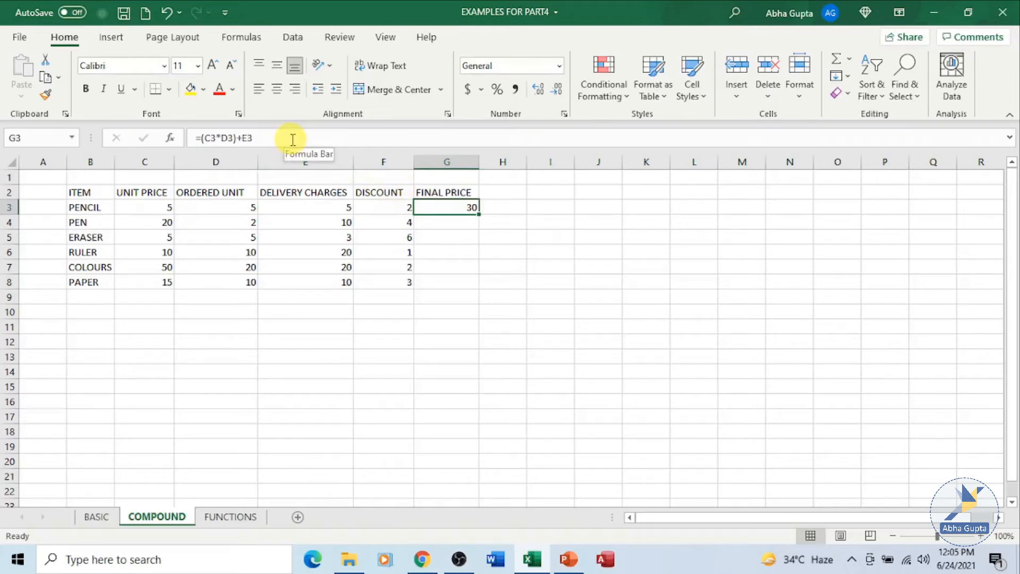
pyautogui.click(275, 138)
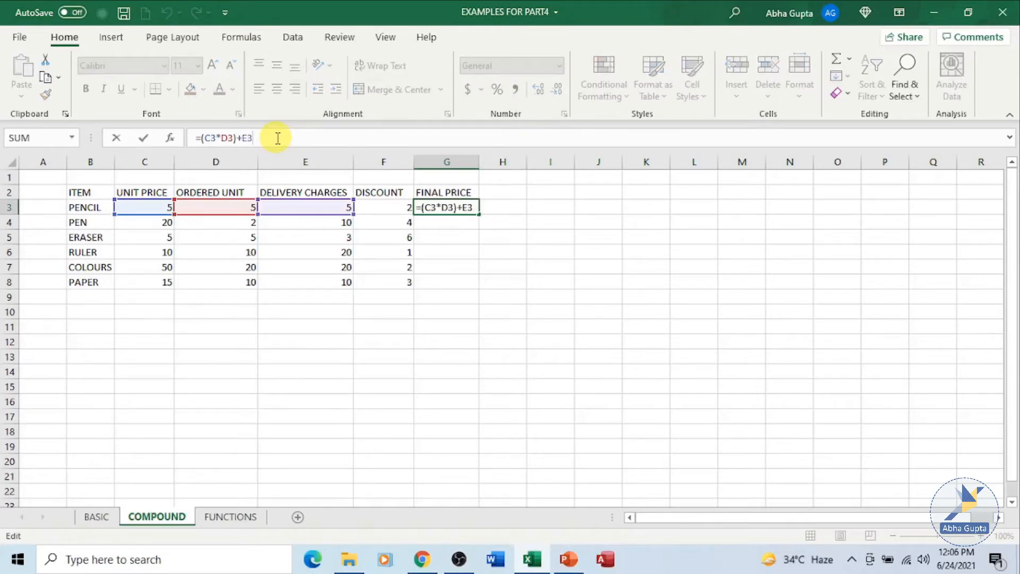
pyautogui.write(')-')
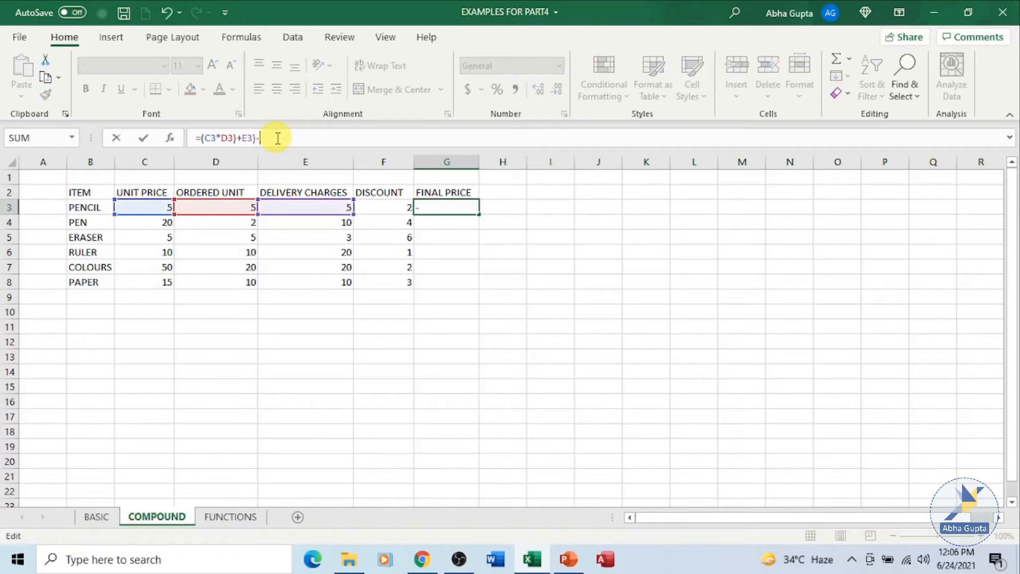
pyautogui.write('F3')
pyautogui.press('Left')
pyautogui.press('Left')
pyautogui.press('Left')
pyautogui.press('Left')
pyautogui.press('Left')
pyautogui.press('Left')
pyautogui.press('Left')
pyautogui.press('Left')
pyautogui.press('Left')
pyautogui.press('Left')
pyautogui.press('Left')
pyautogui.press('Left')
pyautogui.press('Left')
pyautogui.press('Left')
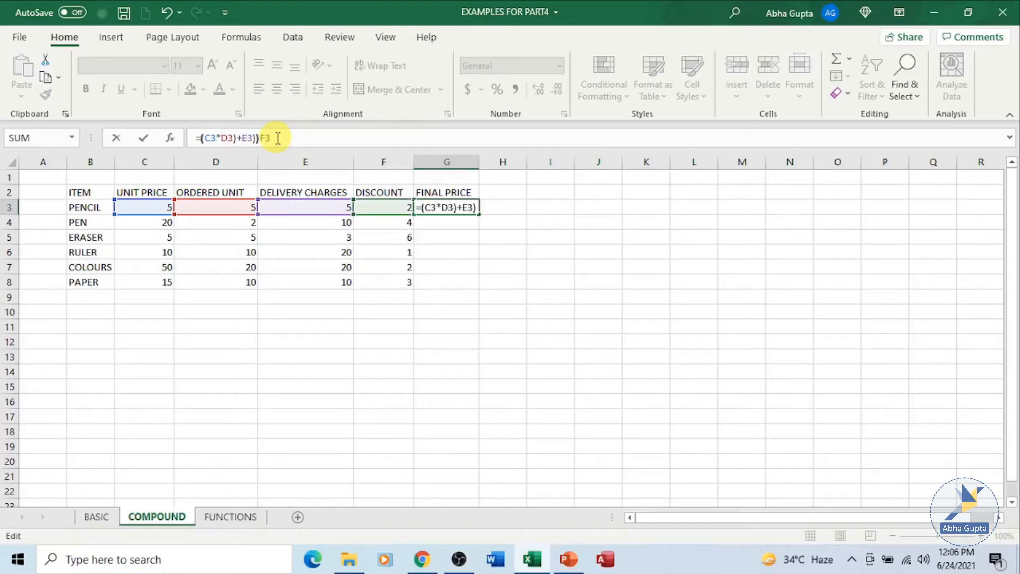
pyautogui.write('(')
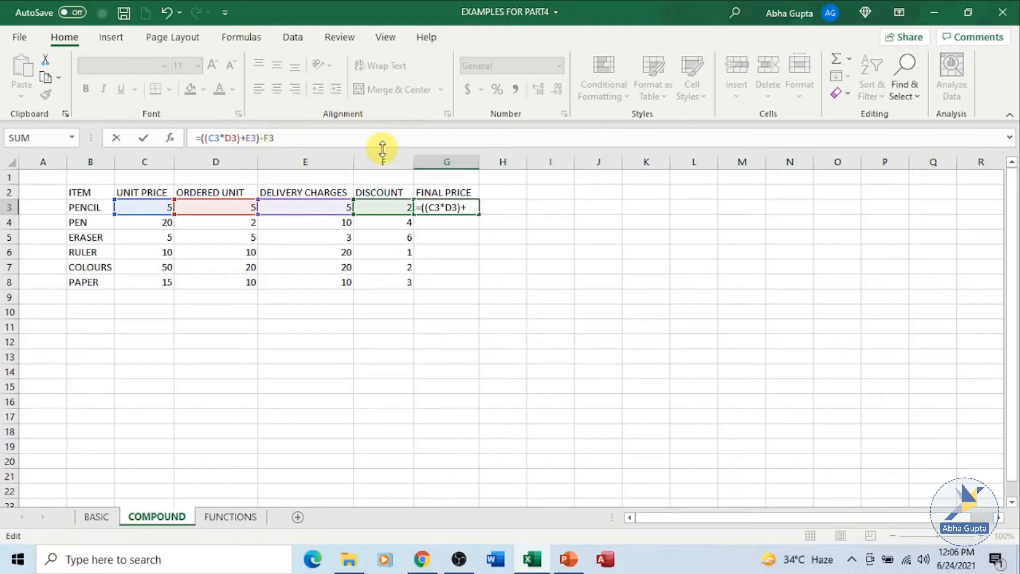
pyautogui.press('End')
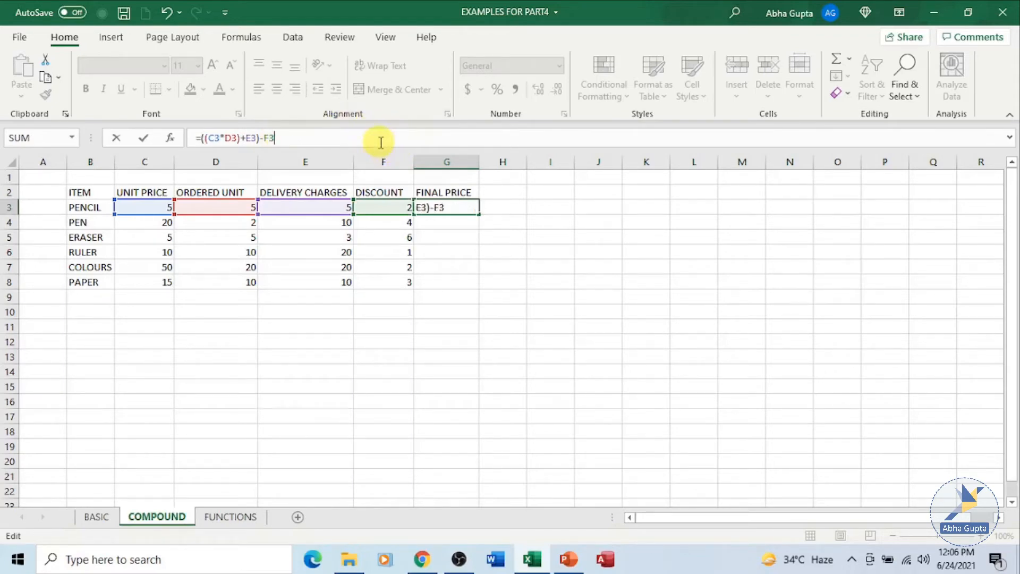
pyautogui.press('Return')
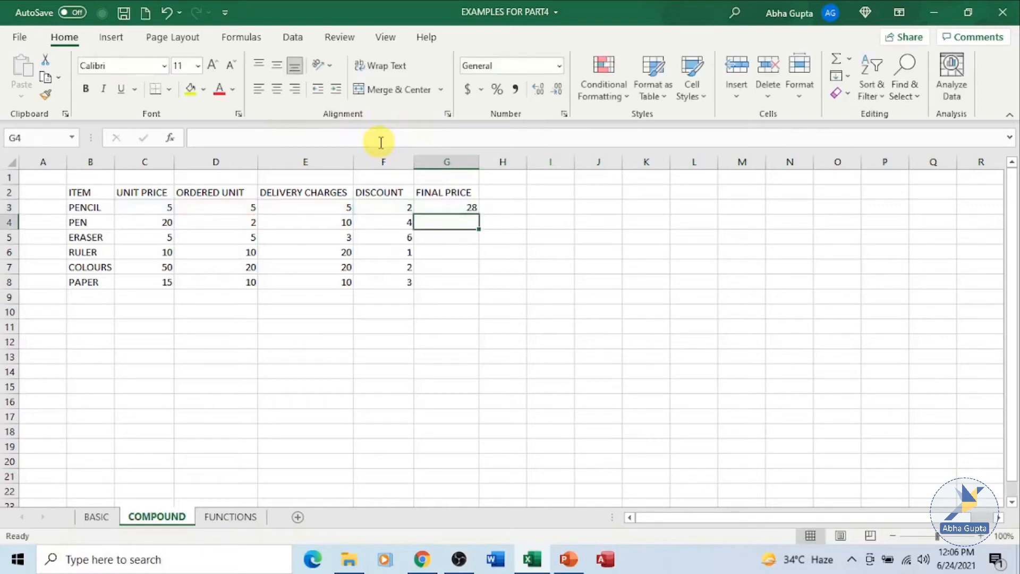
pyautogui.click(457, 206)
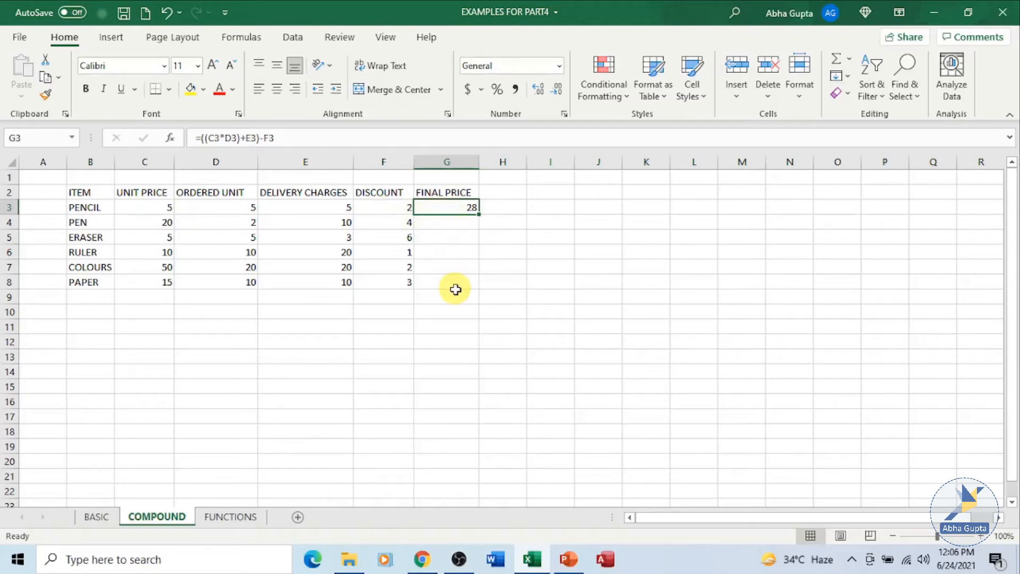
# Switch to the FUNCTIONS sheet and highlight the unit prices in C3:C8 and the pencil row A3:E3 as example ranges
pyautogui.hotkey('ctrl', 'pagedown')
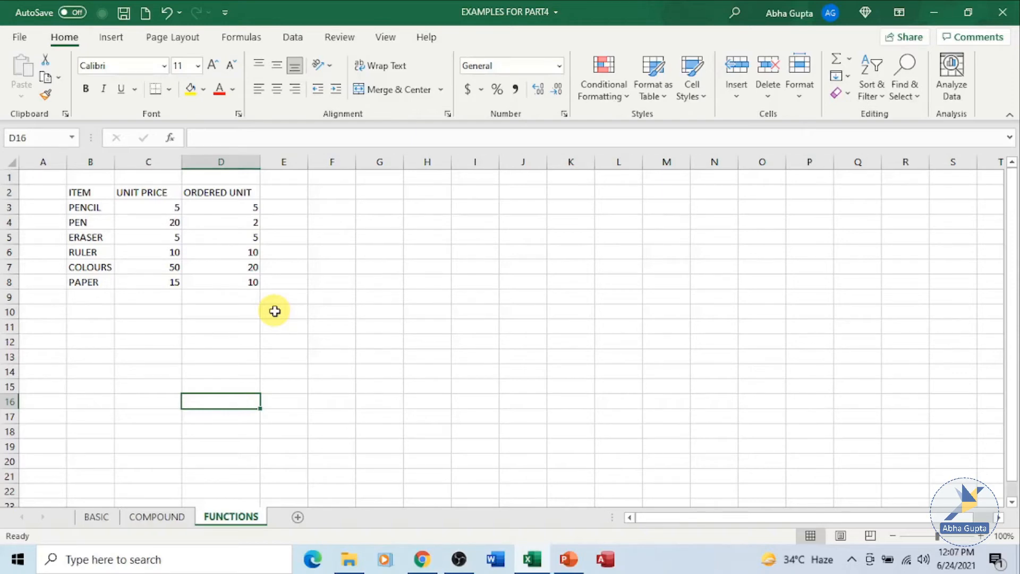
pyautogui.click(150, 210)
pyautogui.moveTo(151, 213); pyautogui.dragTo(158, 282)
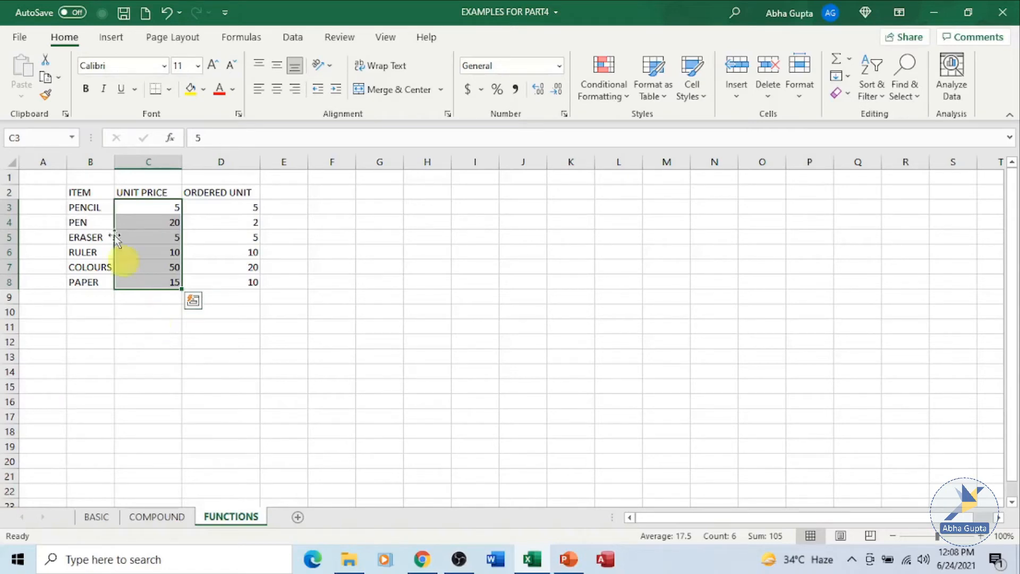
pyautogui.moveTo(50, 205); pyautogui.dragTo(287, 210)
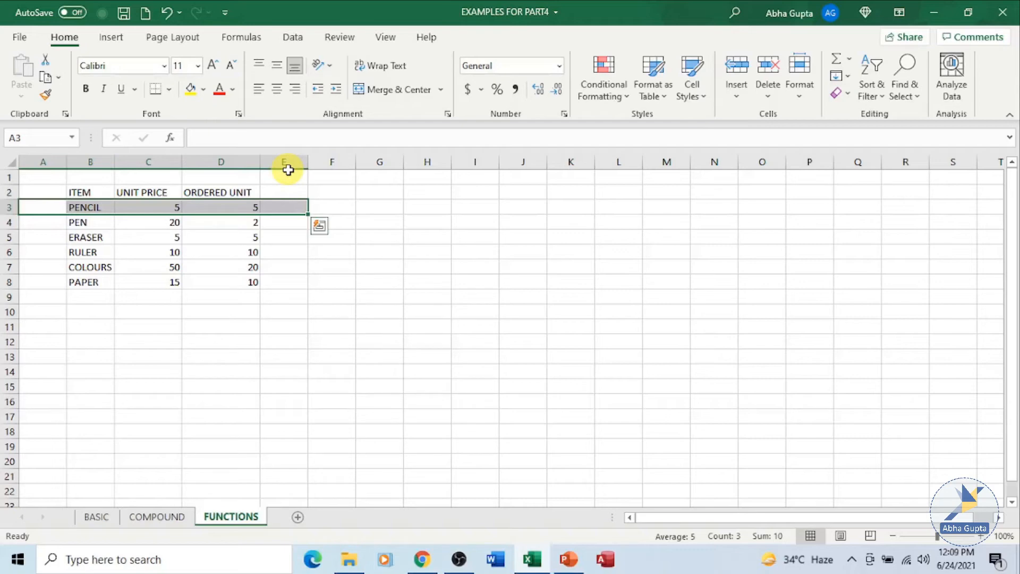
pyautogui.click(273, 297)
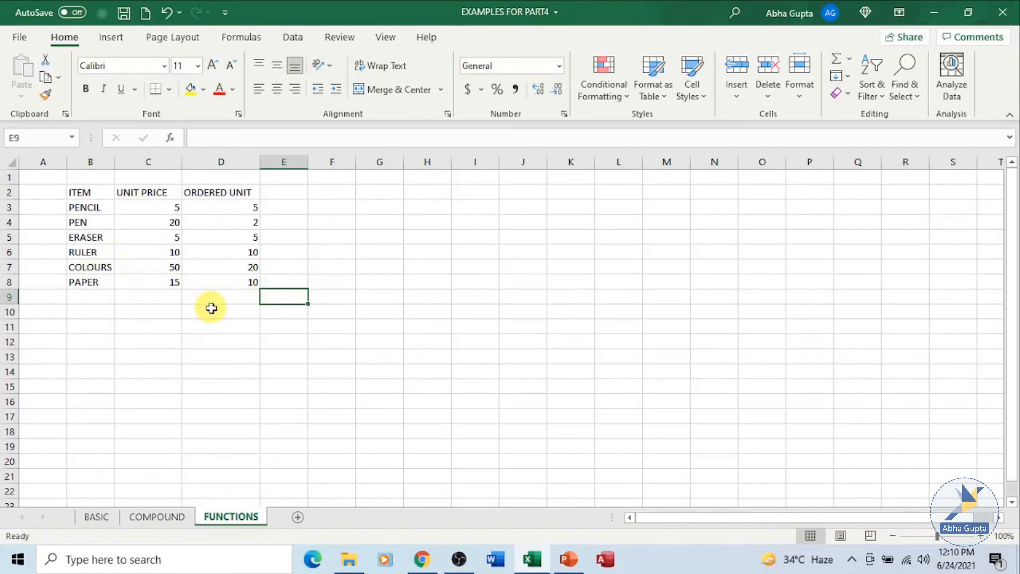
# Write the general function syntax =FUNCTIONNAME(ARGUMENT1,ARGUMENT2,) in cell C10 as an illustration and discard the entry
pyautogui.click(168, 313)
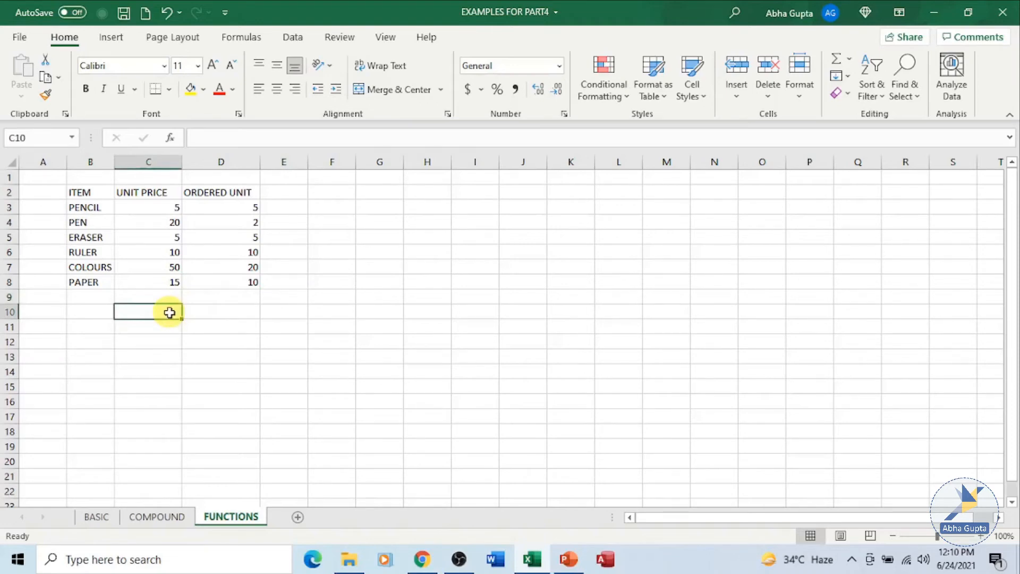
pyautogui.write('=')
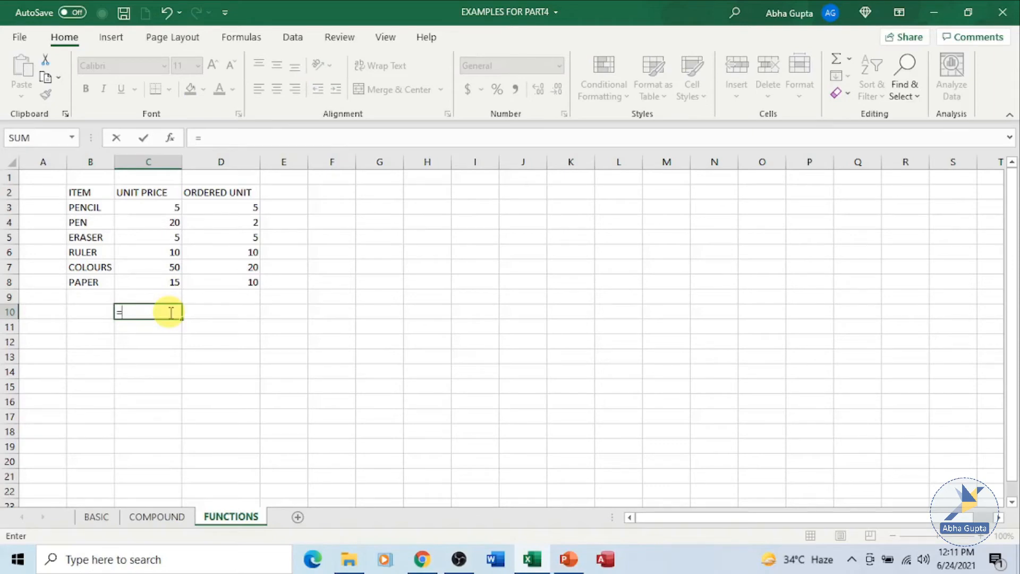
pyautogui.write('F')
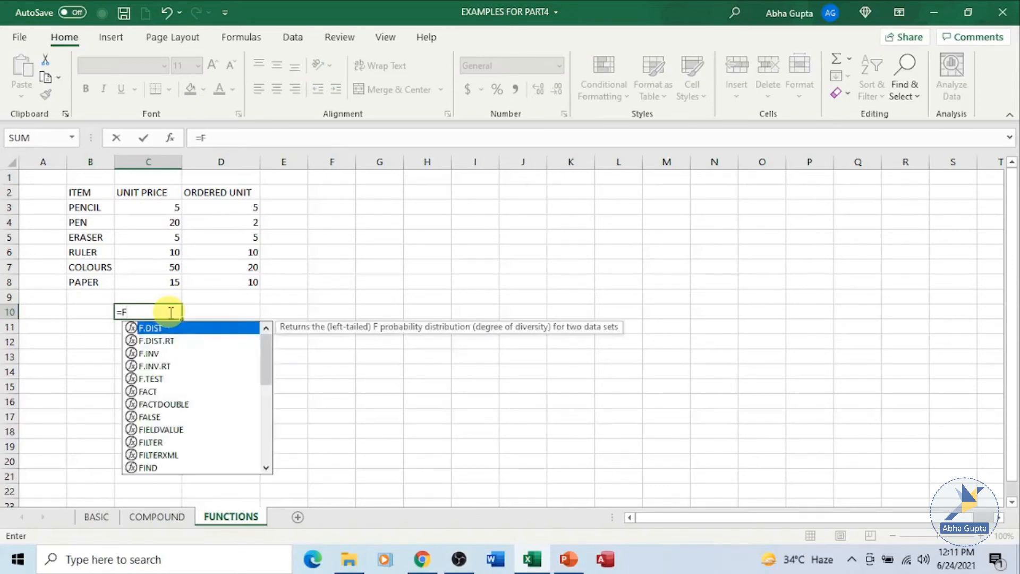
pyautogui.write('UNCTIO')
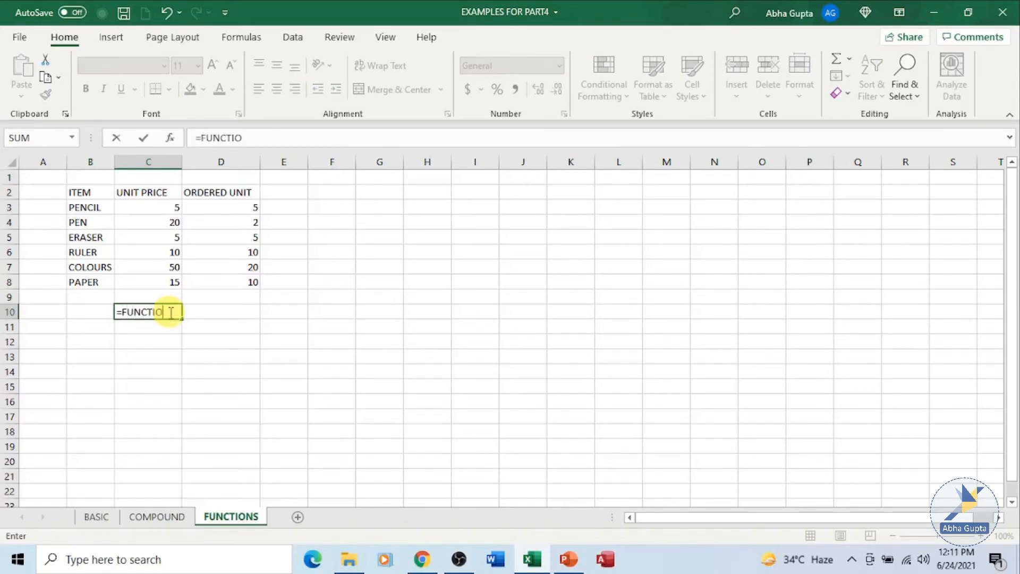
pyautogui.write('NNAME')
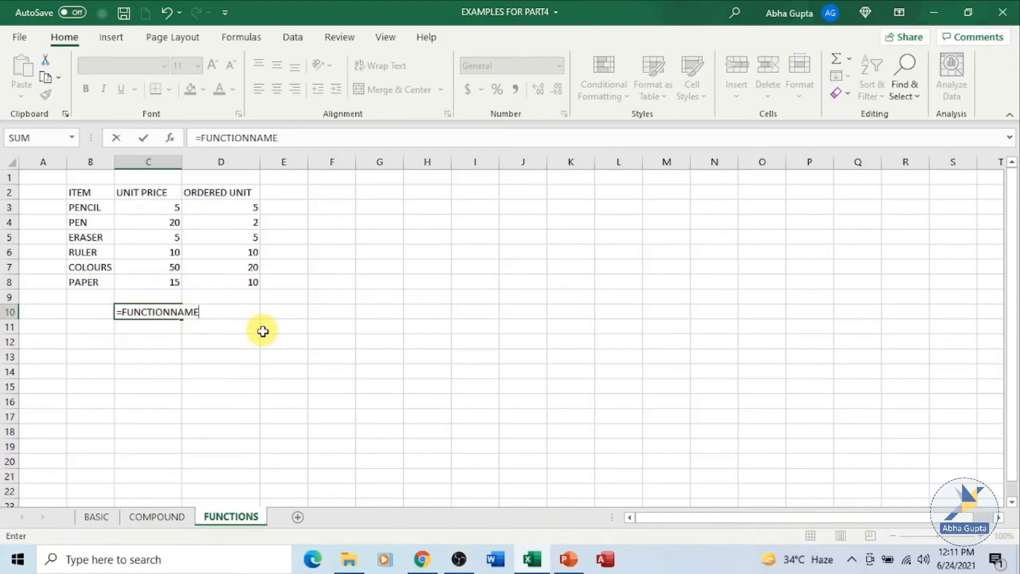
pyautogui.write('(ARG')
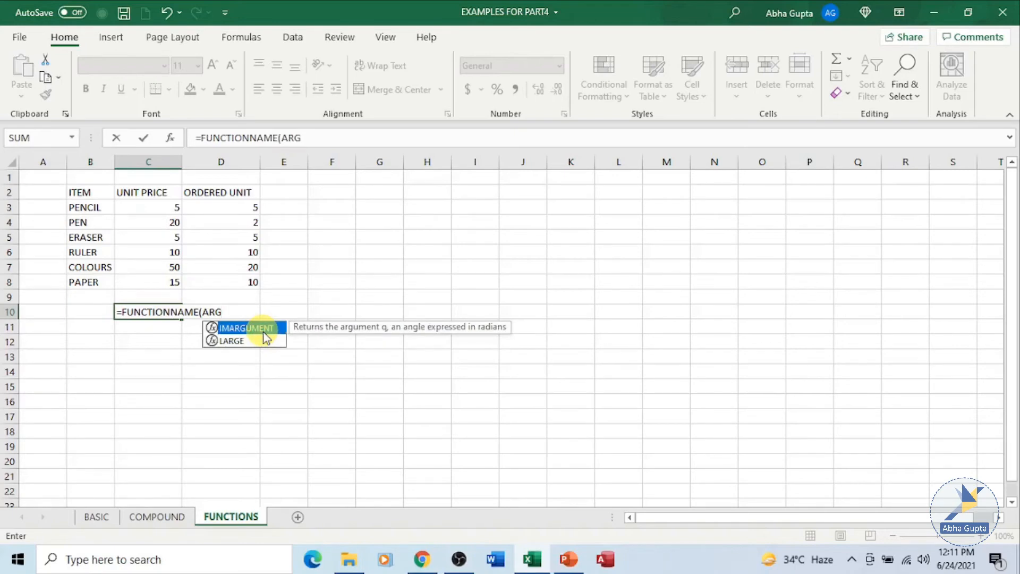
pyautogui.write('UM')
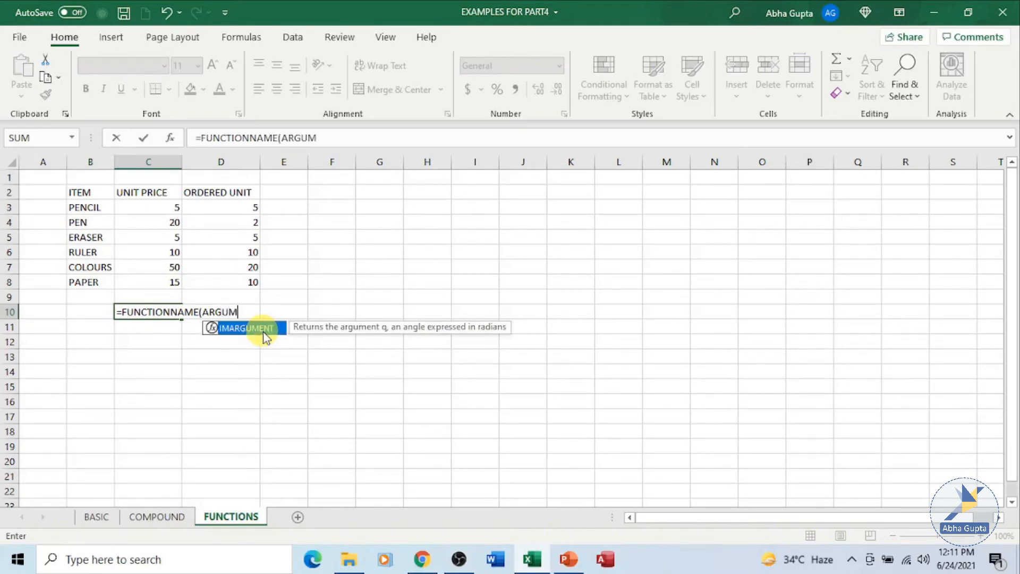
pyautogui.write('ENT1')
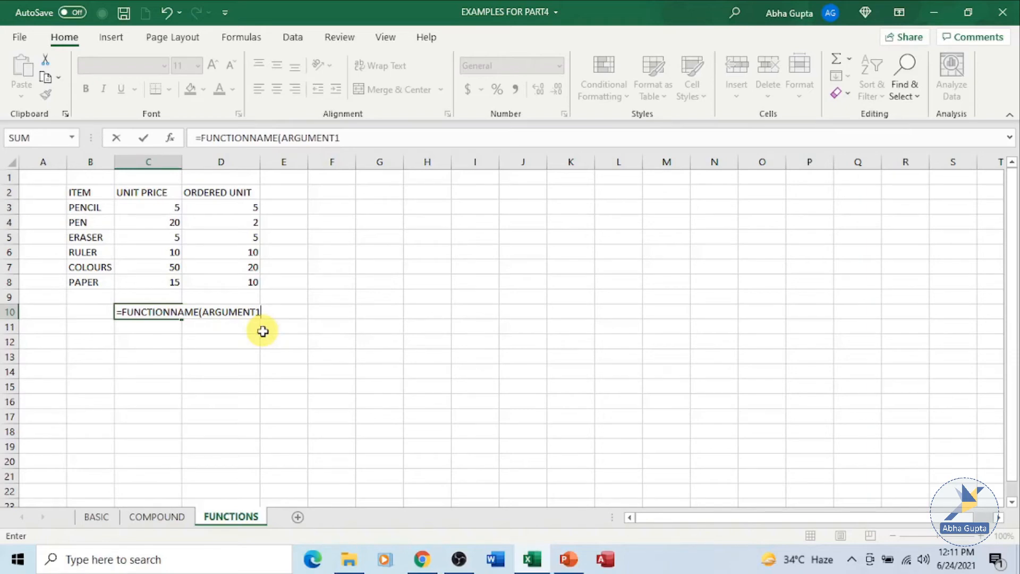
pyautogui.write(',ARG')
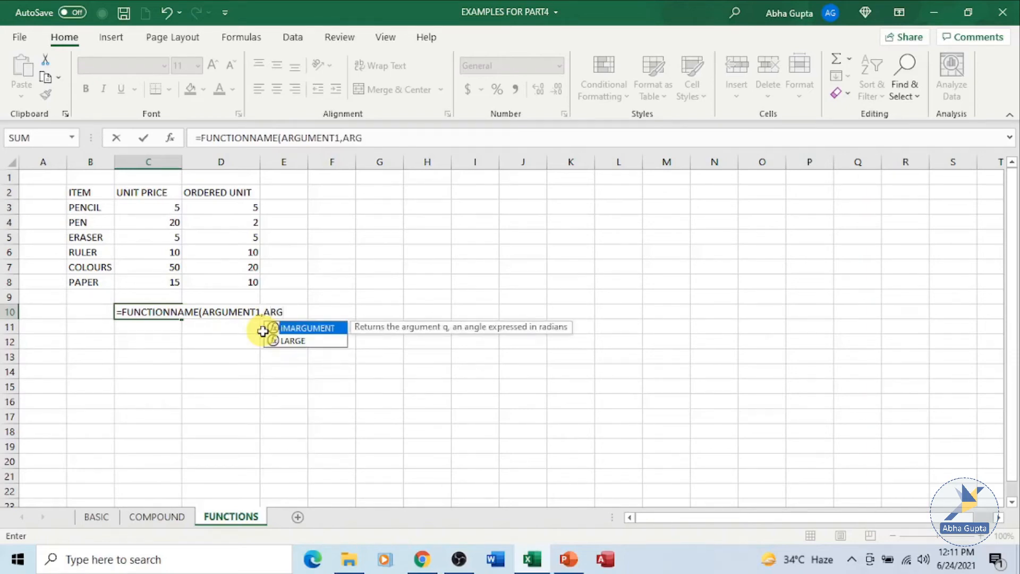
pyautogui.write('UMENT')
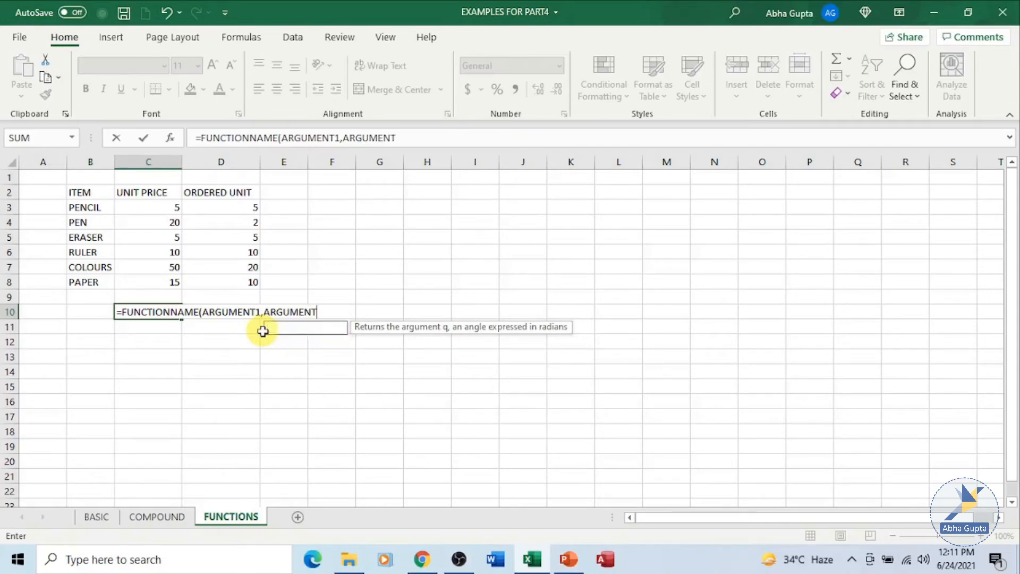
pyautogui.write('2,')
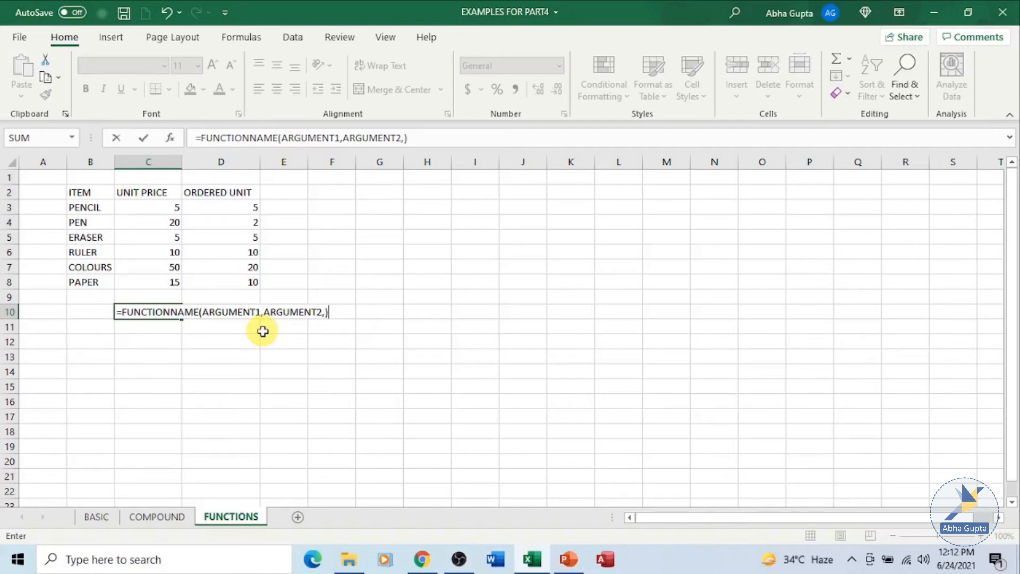
pyautogui.press('Escape')
# Total the ordered units in cell D10 by listing each cell separately in the formula =SUM(D3,D4,D5,D6,D7,D8)
pyautogui.click(222, 313)
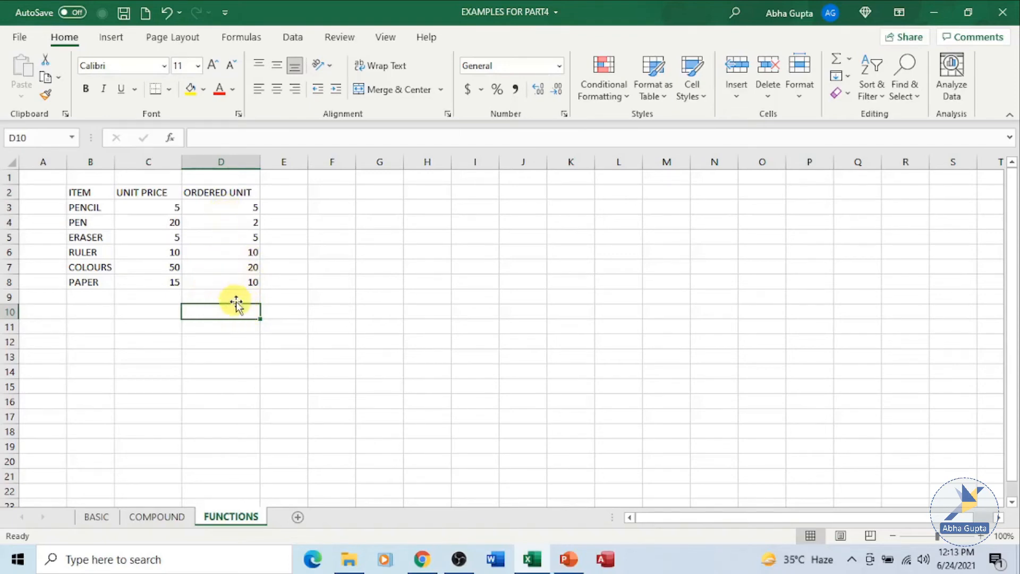
pyautogui.write('=')
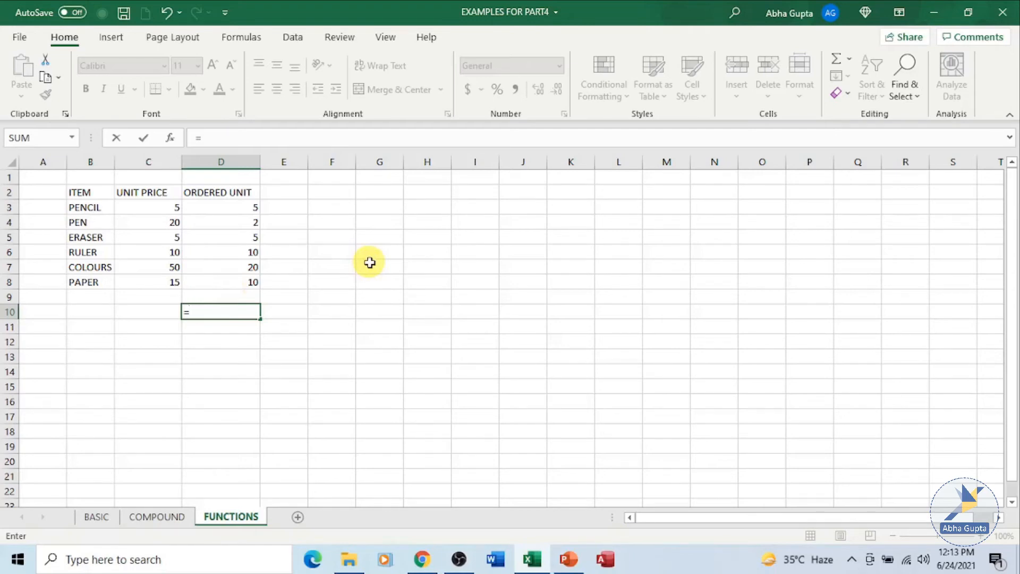
pyautogui.write('SUM')
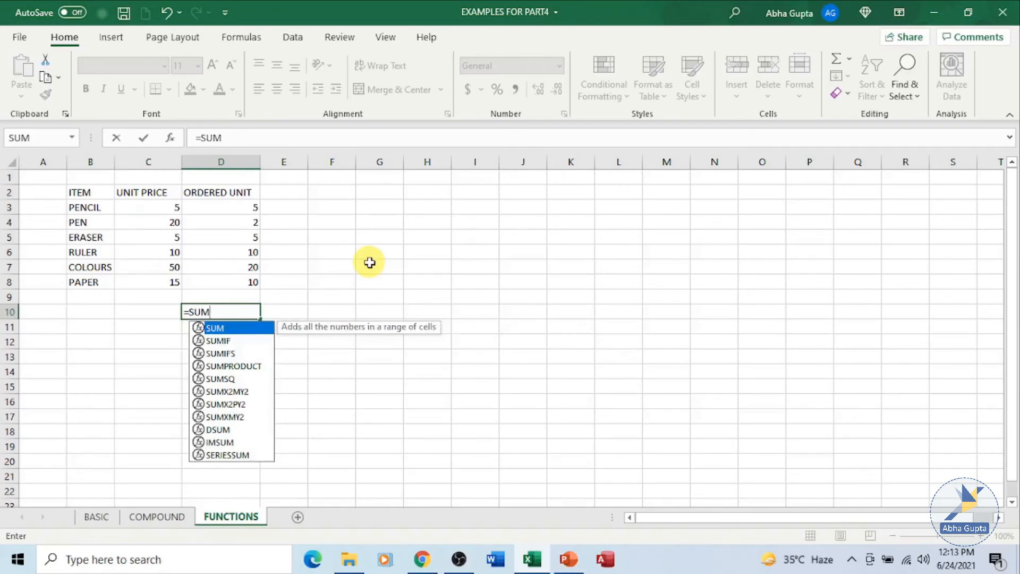
pyautogui.write('(')
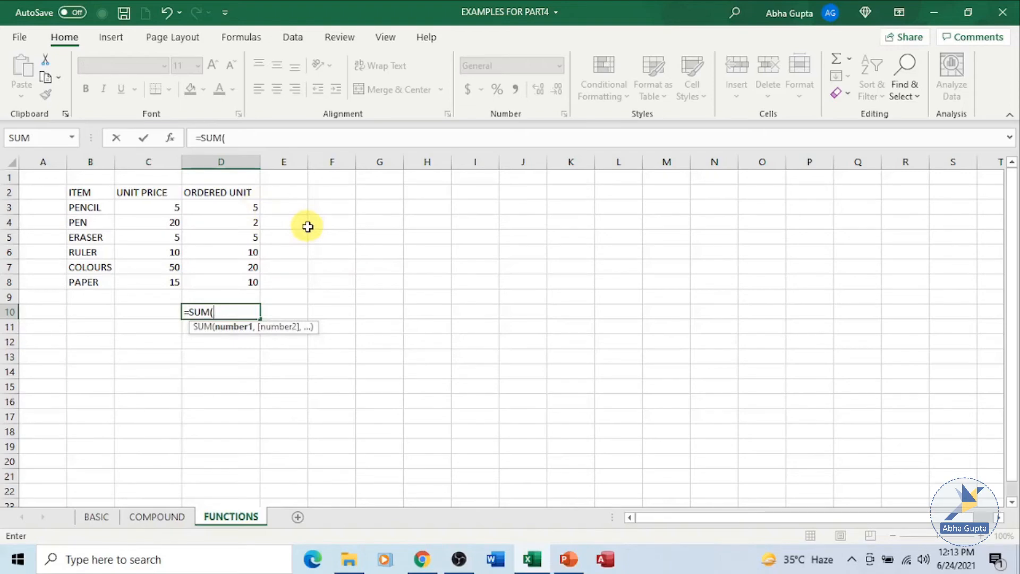
pyautogui.click(259, 210)
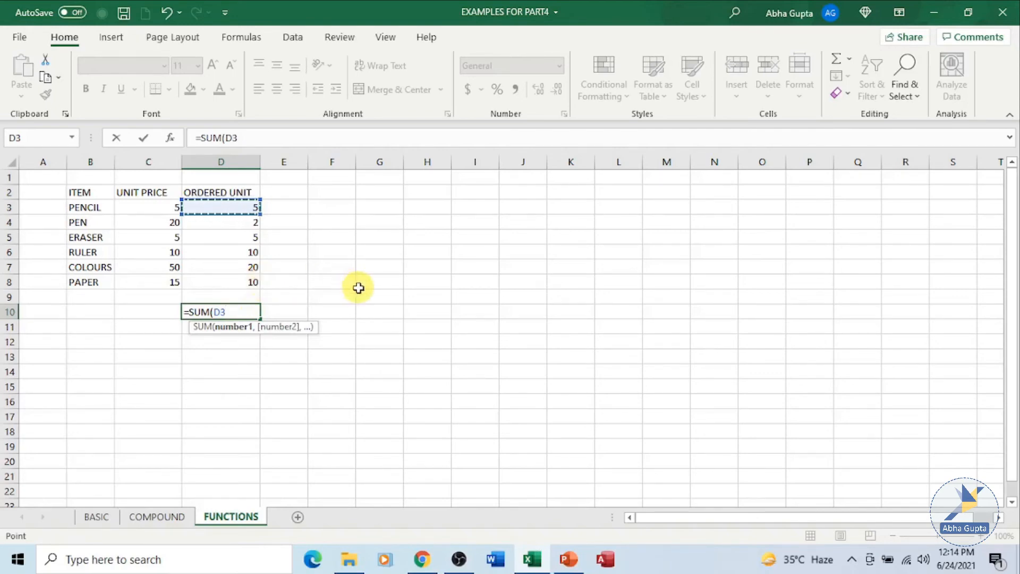
pyautogui.write(',')
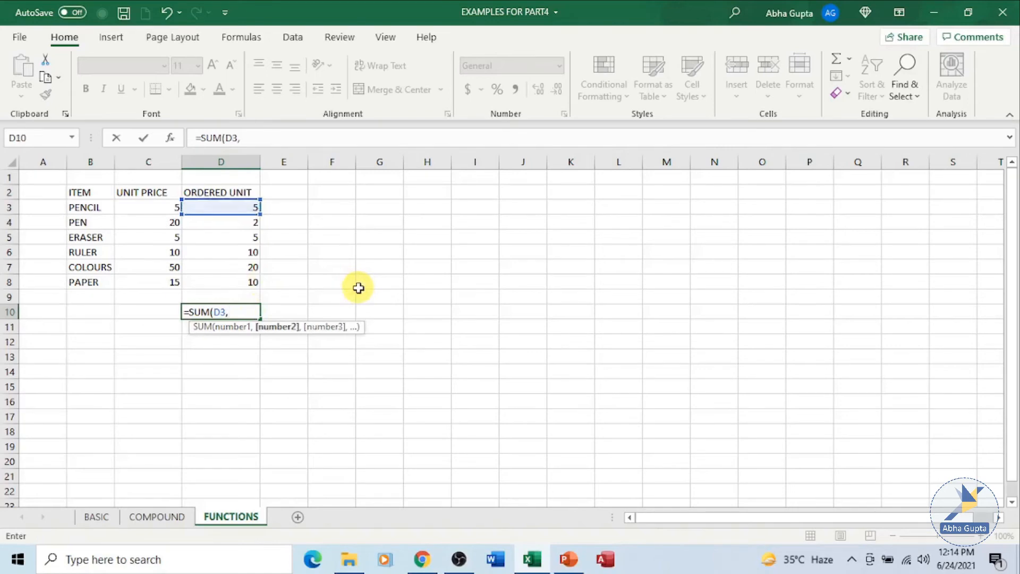
pyautogui.click(214, 222)
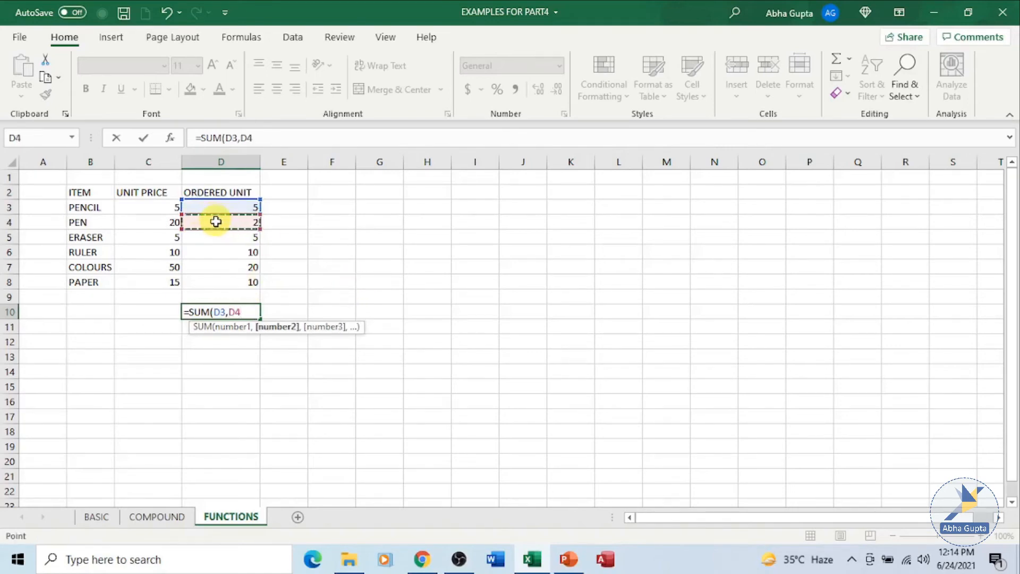
pyautogui.write(',')
pyautogui.click(216, 237)
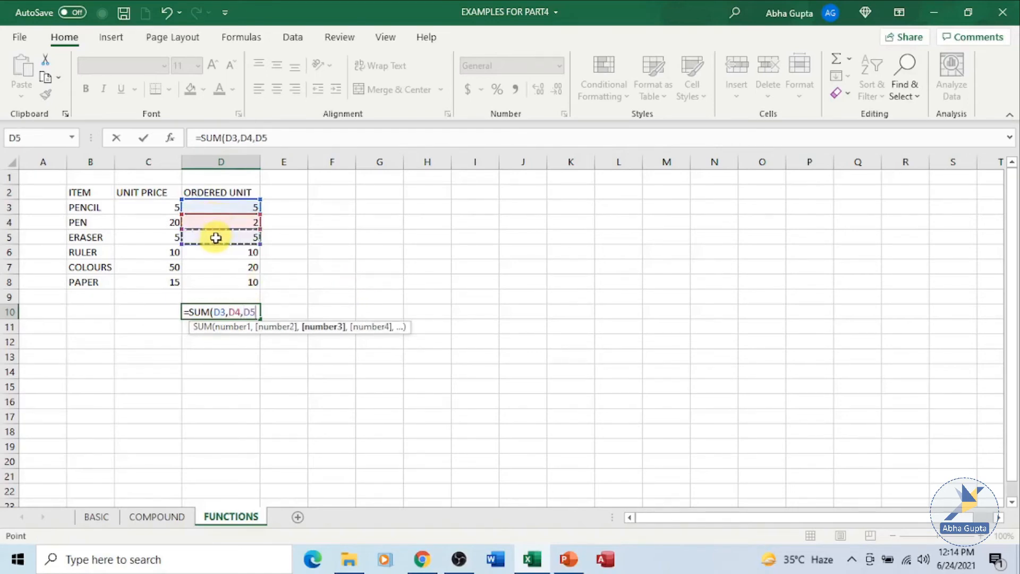
pyautogui.write(',')
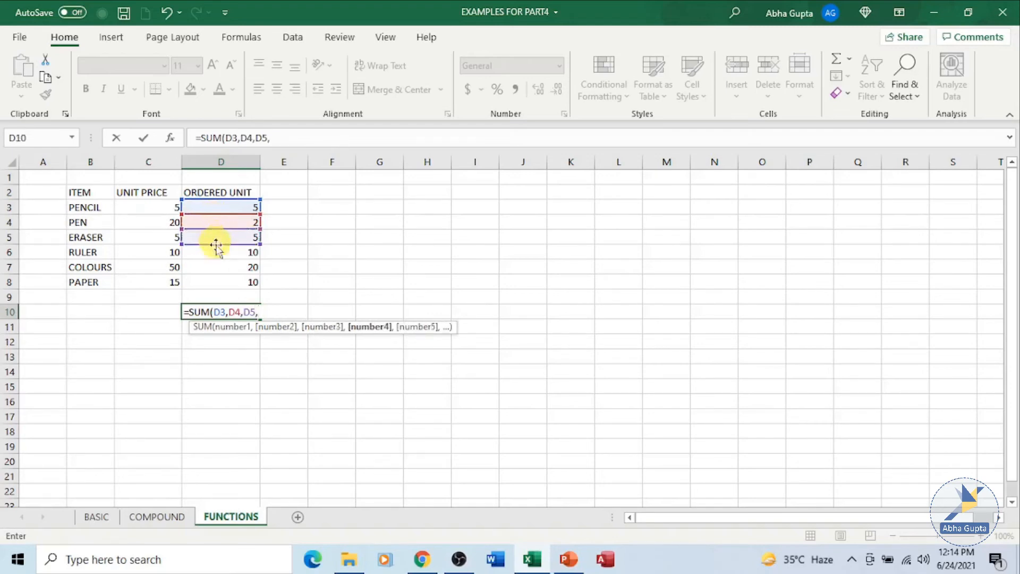
pyautogui.click(215, 250)
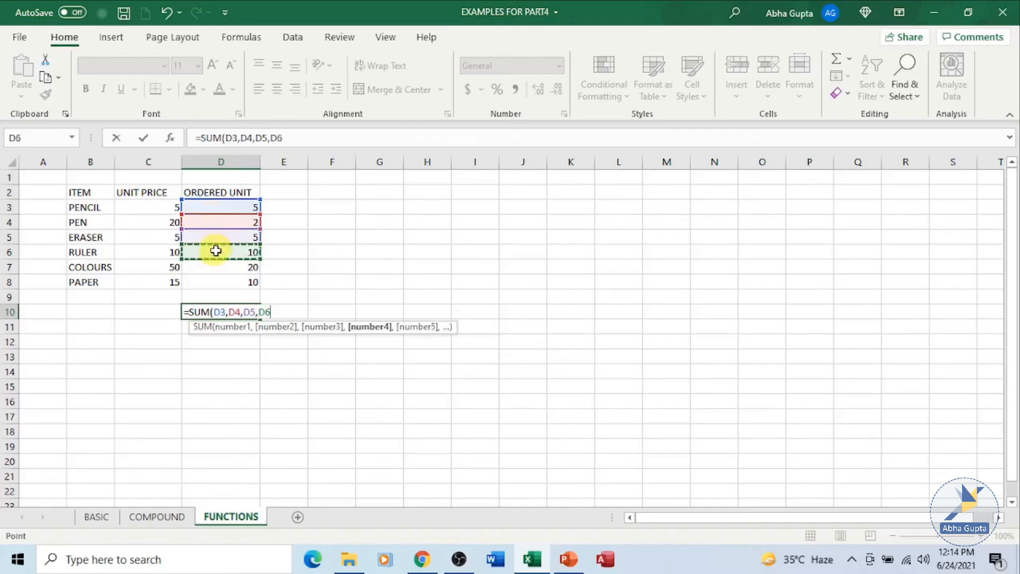
pyautogui.write(',')
pyautogui.click(216, 265)
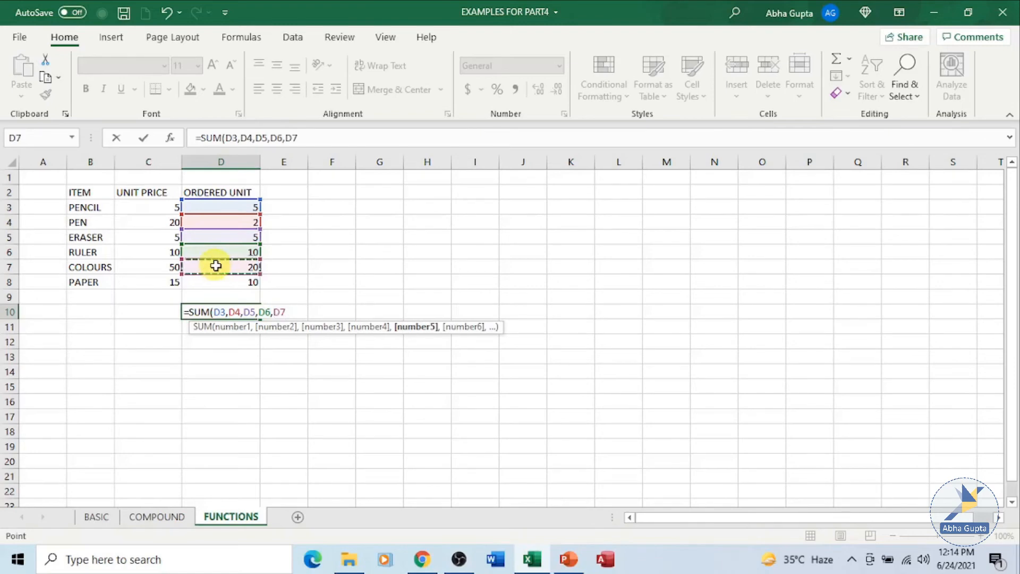
pyautogui.write(',')
pyautogui.click(212, 282)
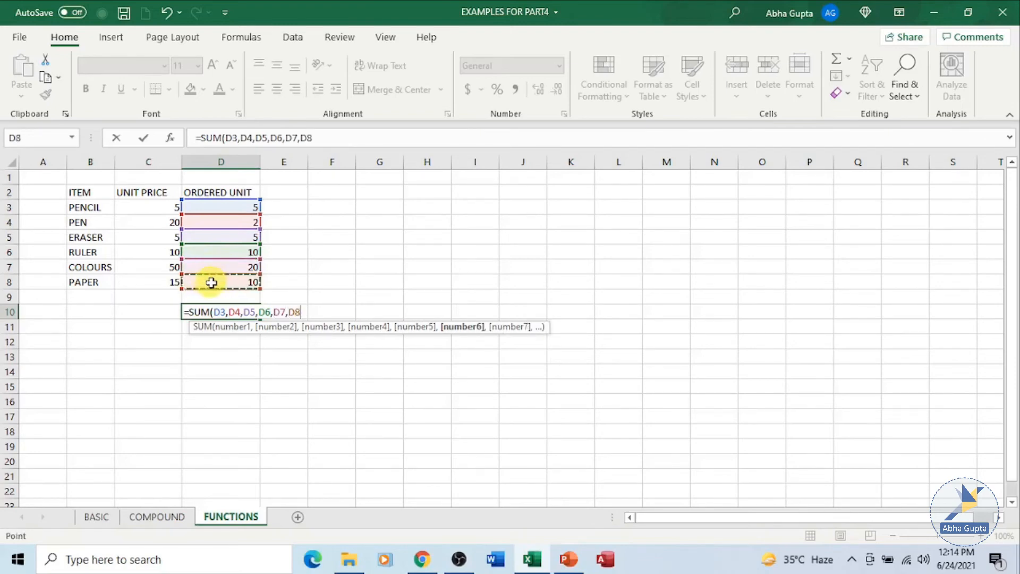
pyautogui.write(')')
pyautogui.press('Return')
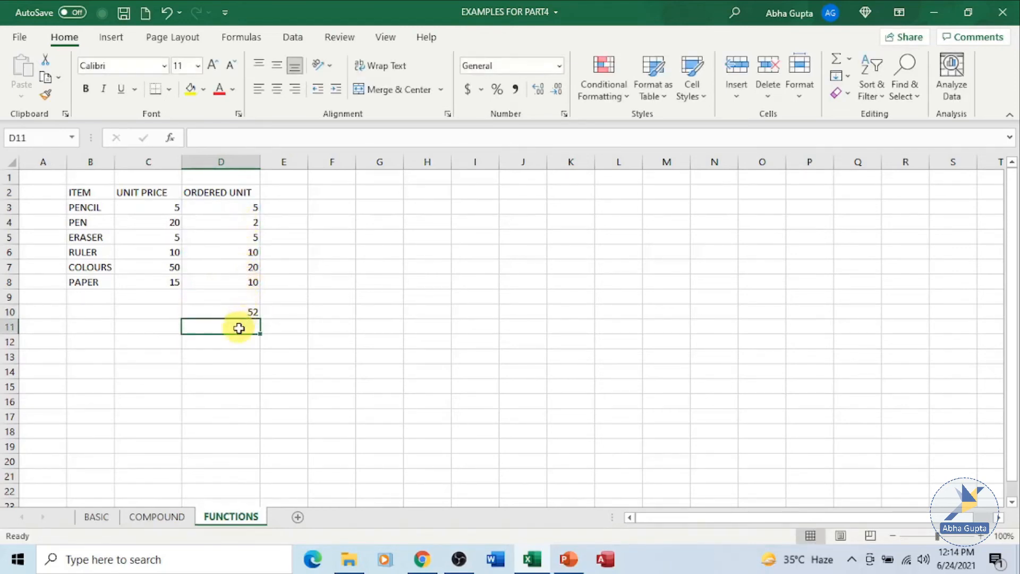
pyautogui.click(237, 308)
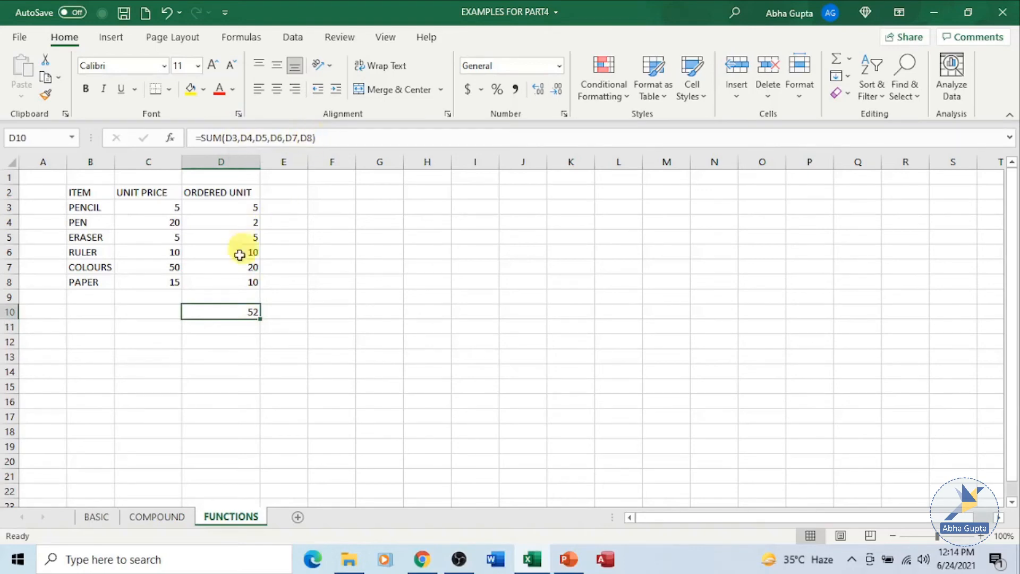
# Total the ordered units in cell D11 with the range formula =SUM(D3:D8) and compare it with the formula in D10
pyautogui.click(215, 326)
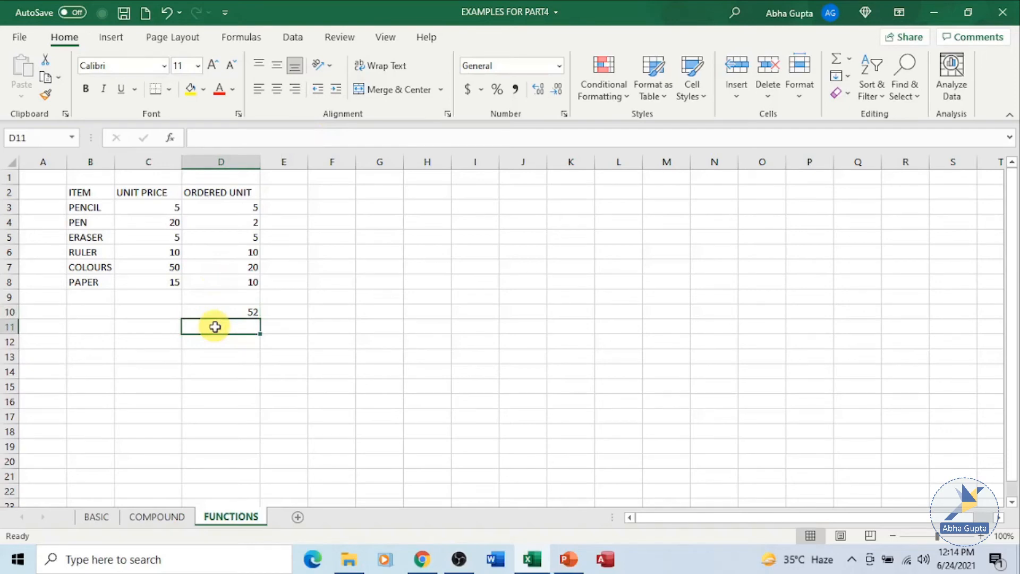
pyautogui.write('=SU')
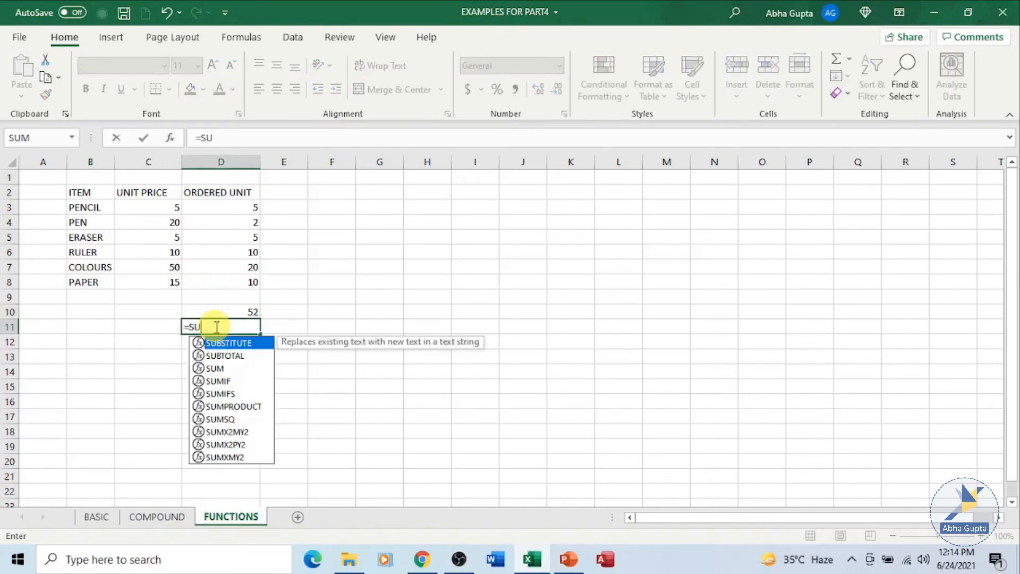
pyautogui.write('M(')
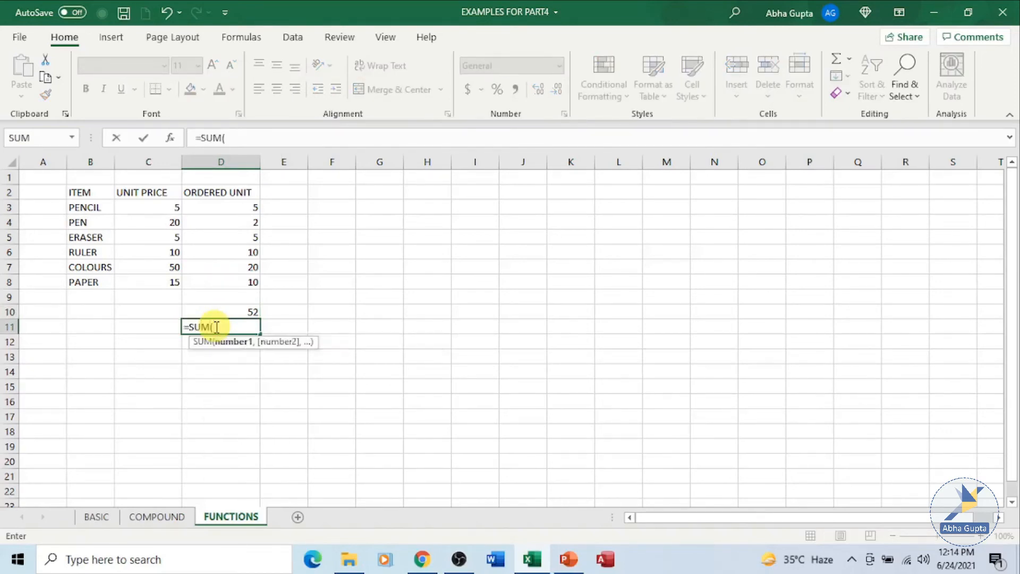
pyautogui.click(248, 205)
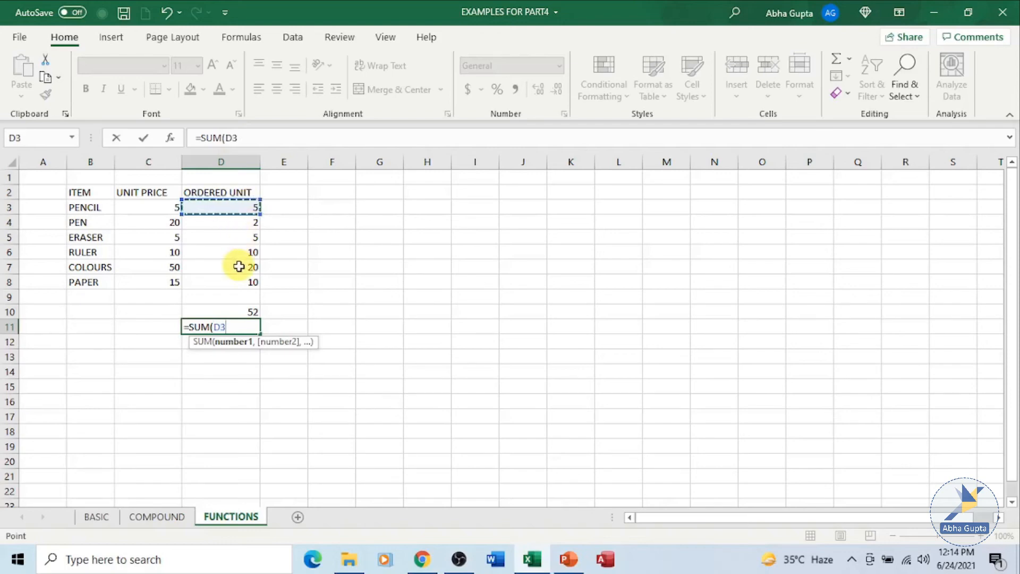
pyautogui.moveTo(243, 209); pyautogui.dragTo(250, 277)
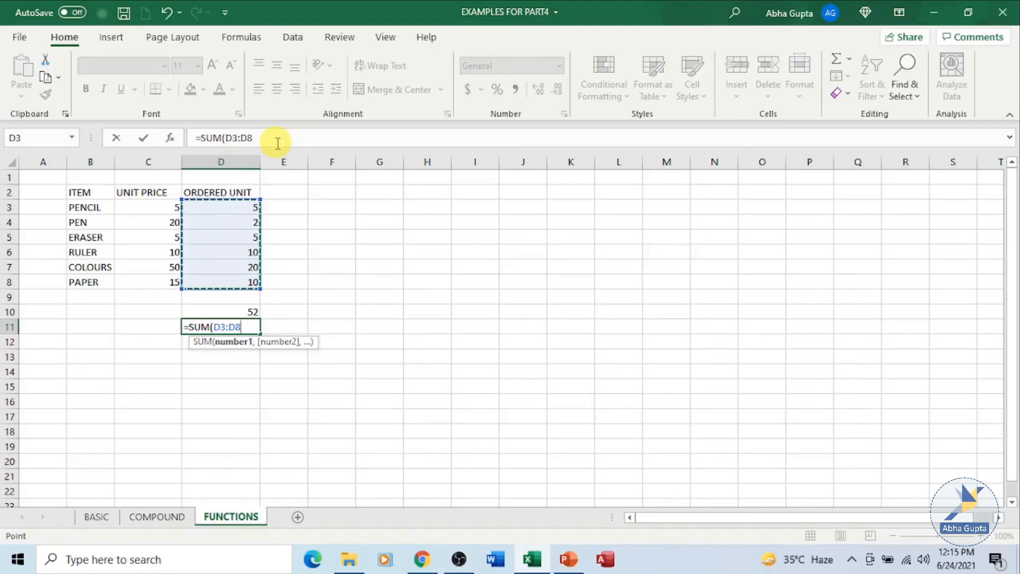
pyautogui.write(')')
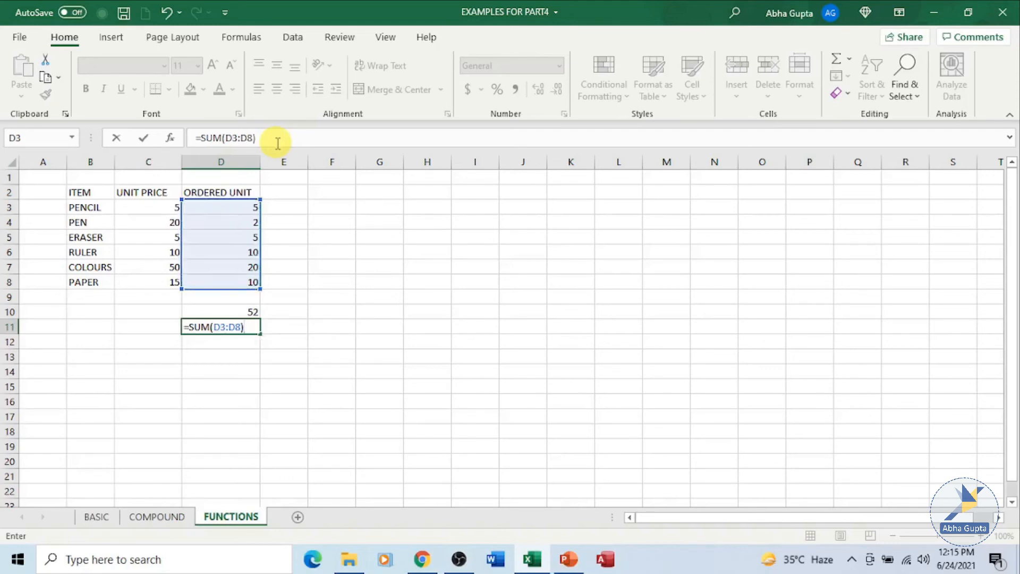
pyautogui.press('Return')
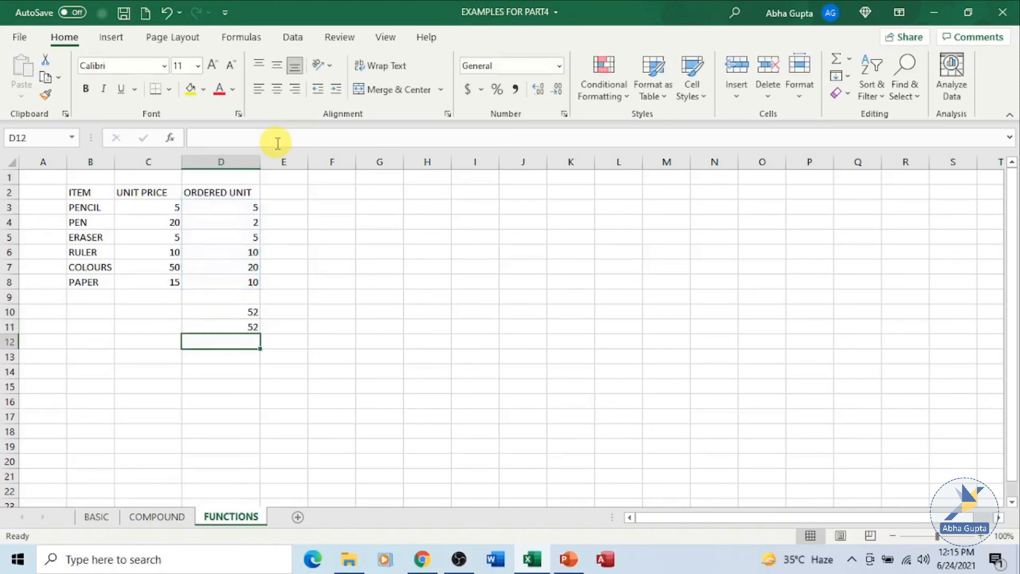
pyautogui.click(203, 314)
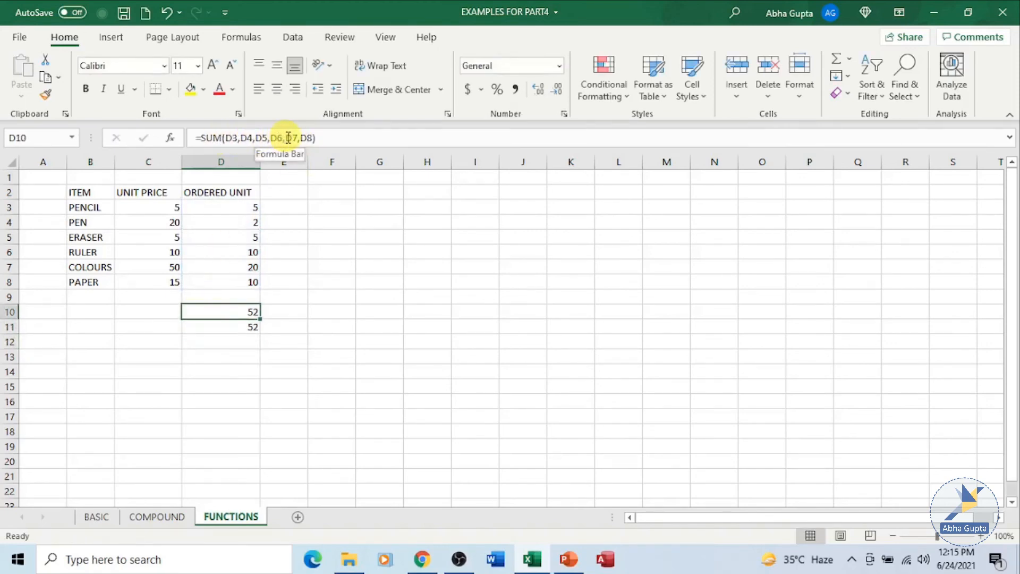
pyautogui.click(231, 331)
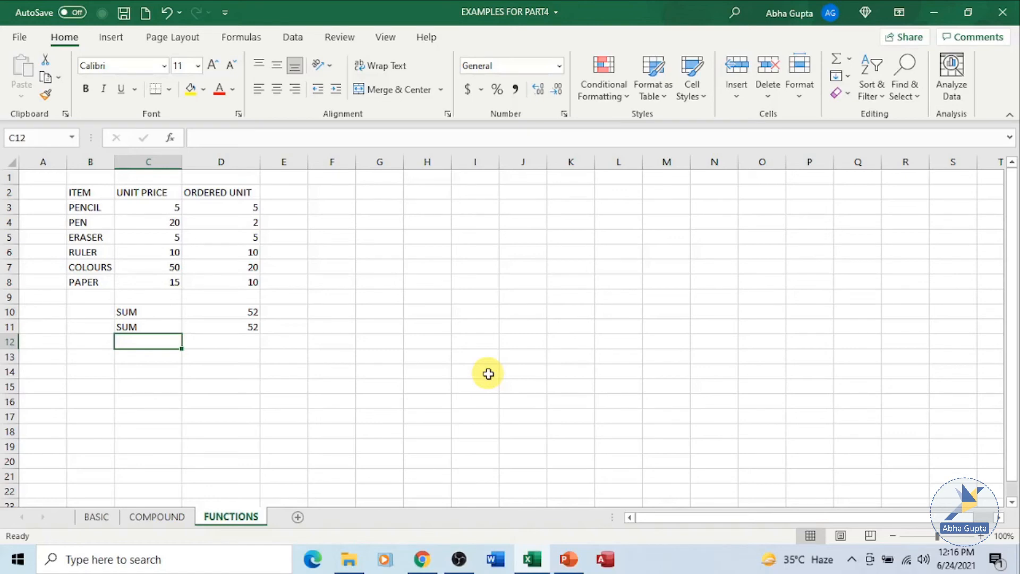
# Label cell C12 as MAX and start a MAX function in cell D12
pyautogui.write('MAX')
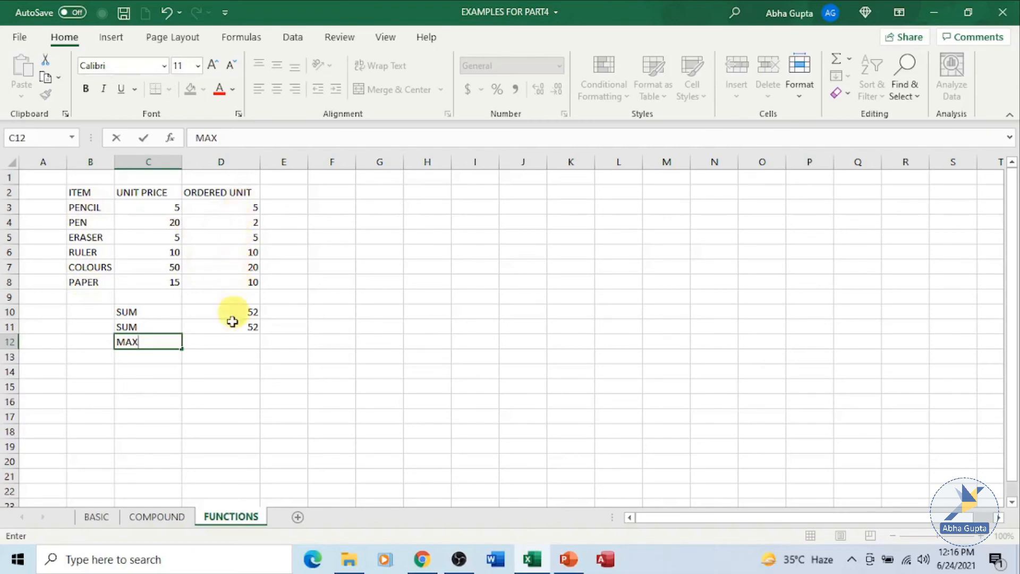
pyautogui.click(224, 343)
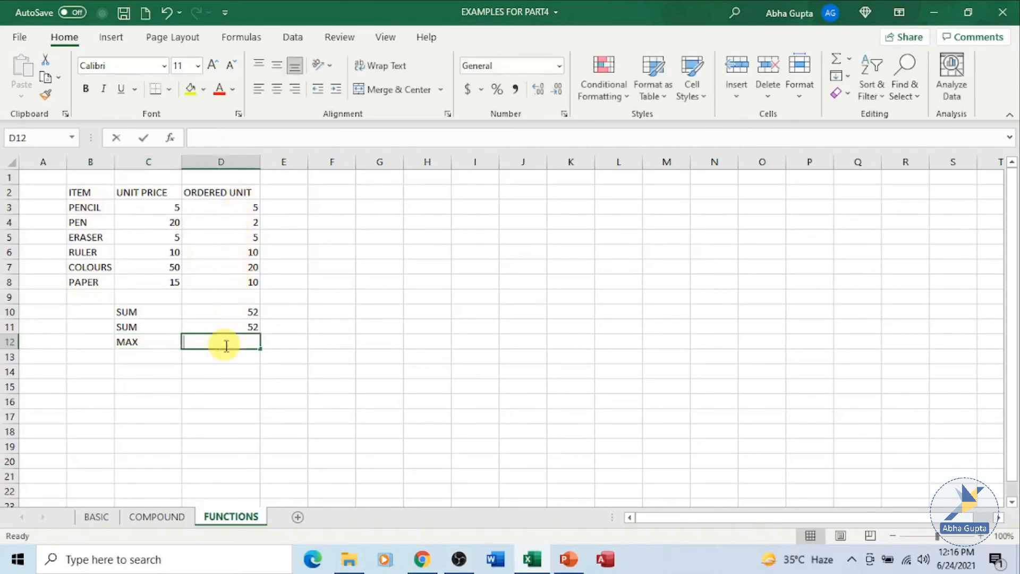
pyautogui.write('=MAX')
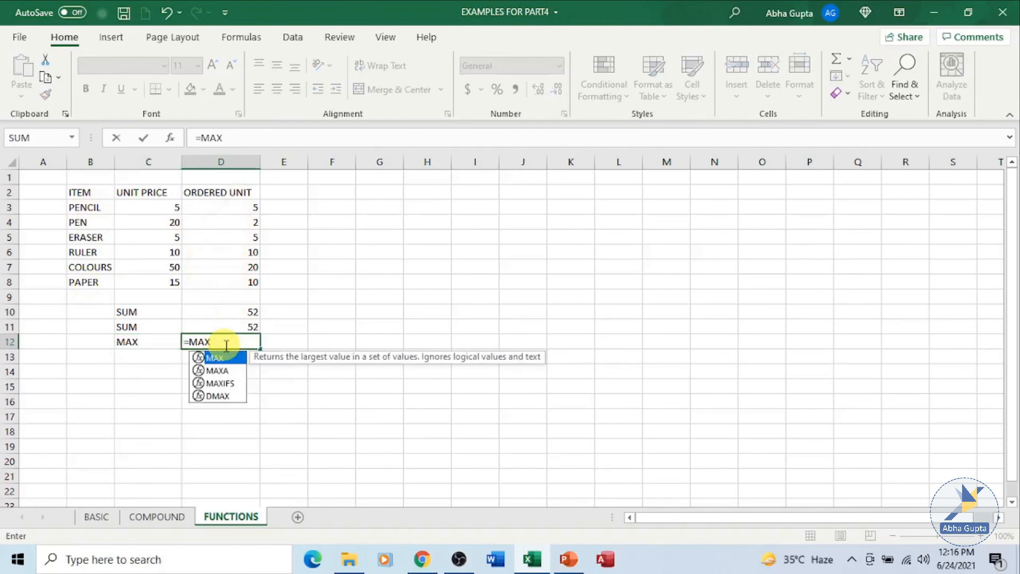
pyautogui.write('(')
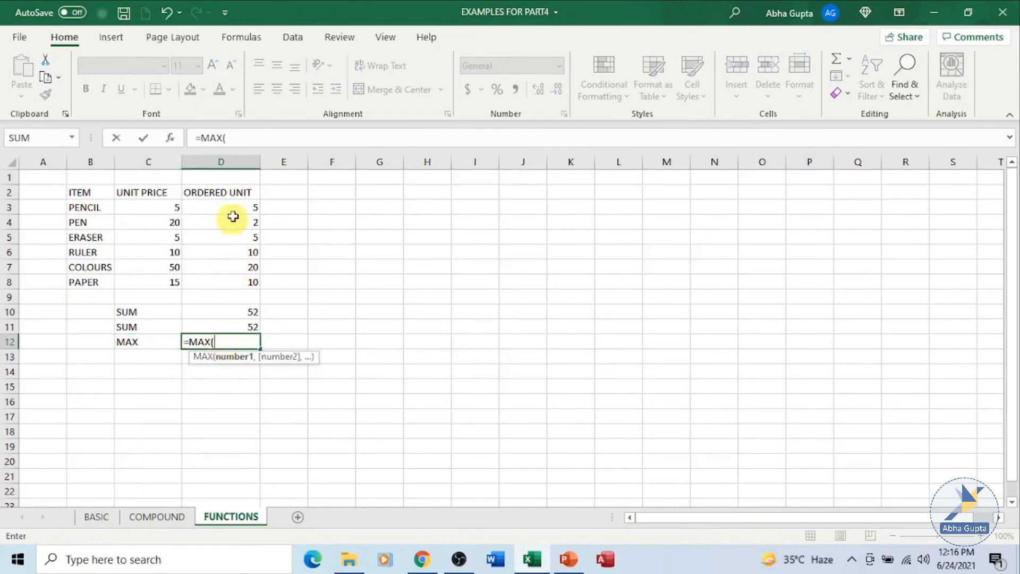
pyautogui.moveTo(234, 206); pyautogui.dragTo(234, 276)
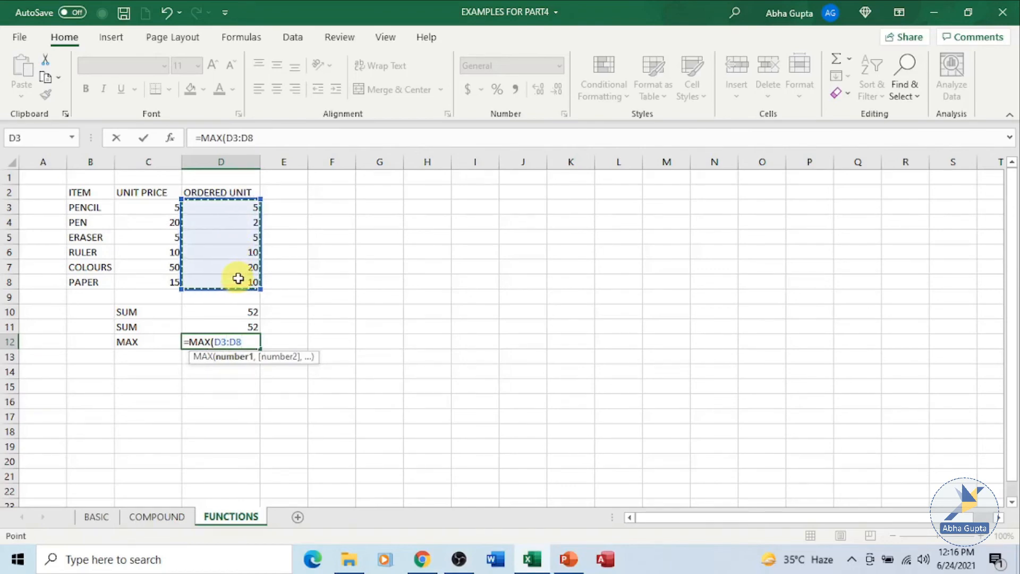
pyautogui.press('BackSpace')
pyautogui.press('BackSpace')
pyautogui.press('BackSpace')
pyautogui.press('BackSpace')
pyautogui.press('BackSpace')
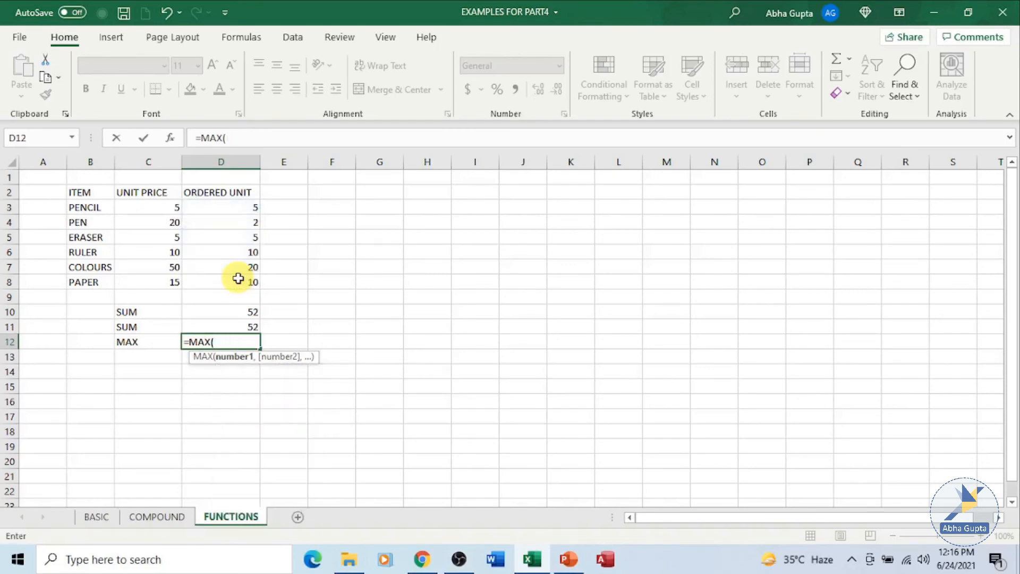
# Complete the formula in cell D12 as =MAX(D3:D8) to find the highest ordered unit
pyautogui.write('D3')
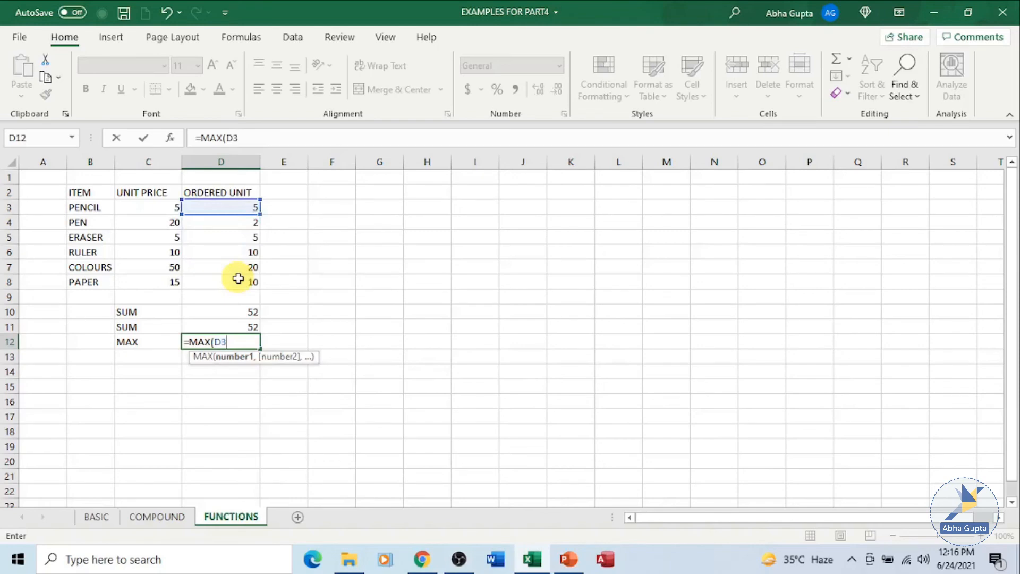
pyautogui.write(':D')
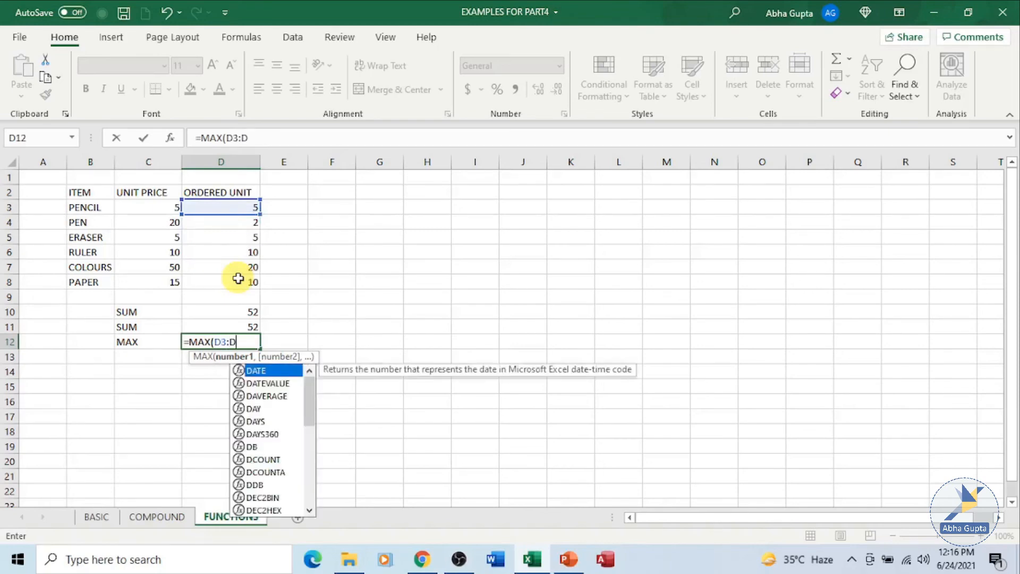
pyautogui.write('8')
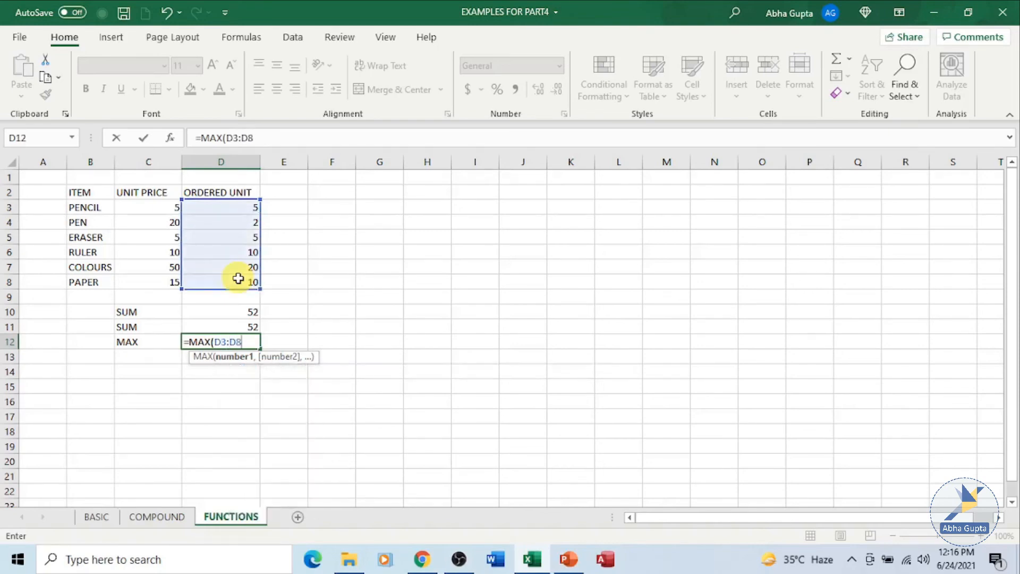
pyautogui.write(')')
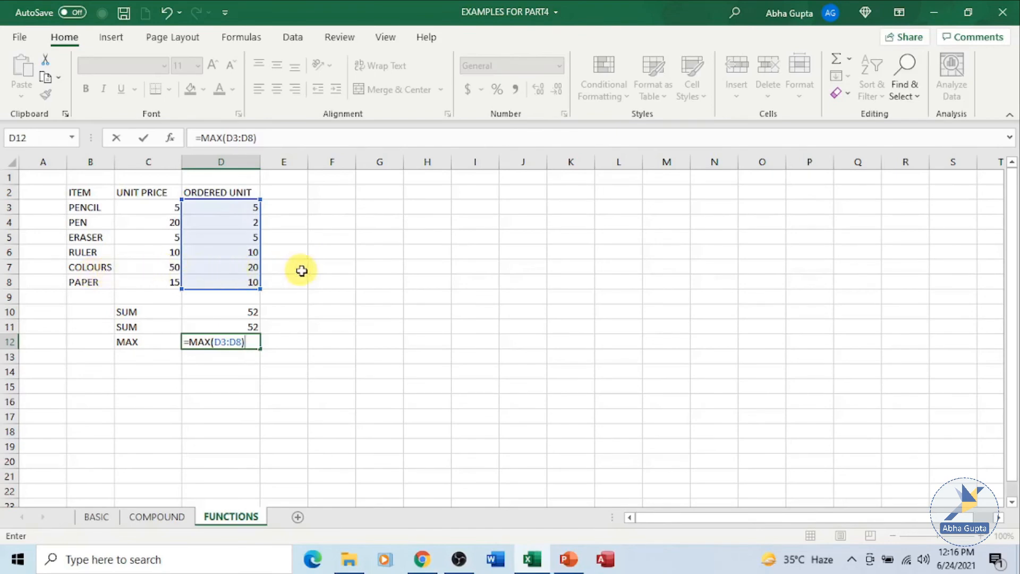
pyautogui.press('Return')
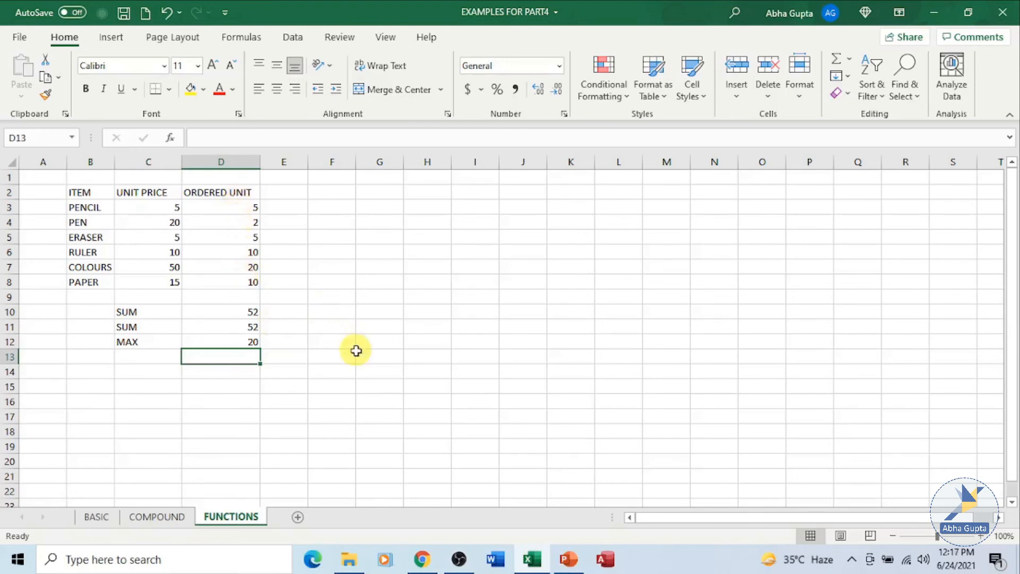
# Label cell C13 as MIN and find the lowest ordered unit in cell D13 with the formula =MIN(D3:D8)
pyautogui.click(144, 354)
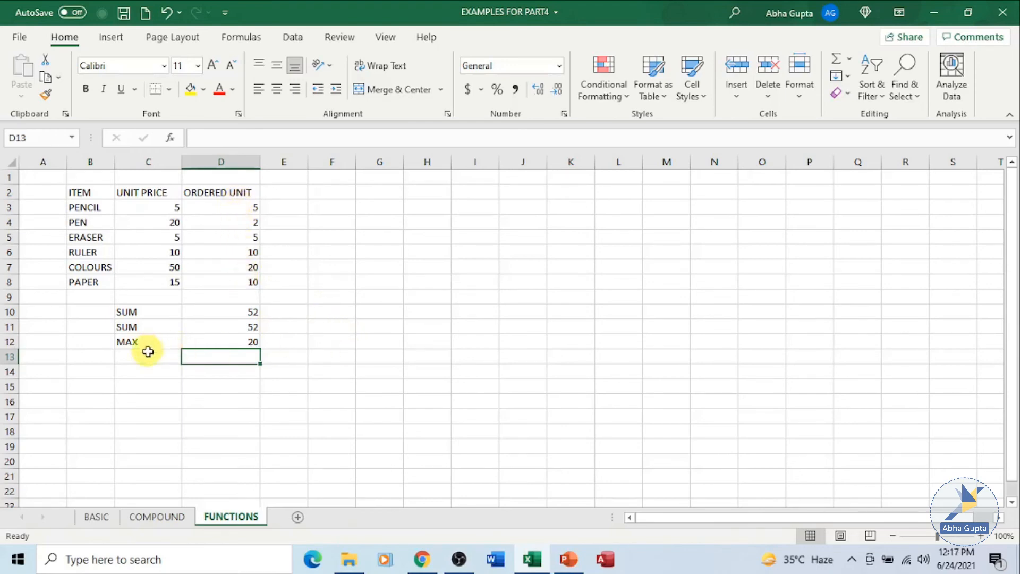
pyautogui.write('MIN')
pyautogui.press('Tab')
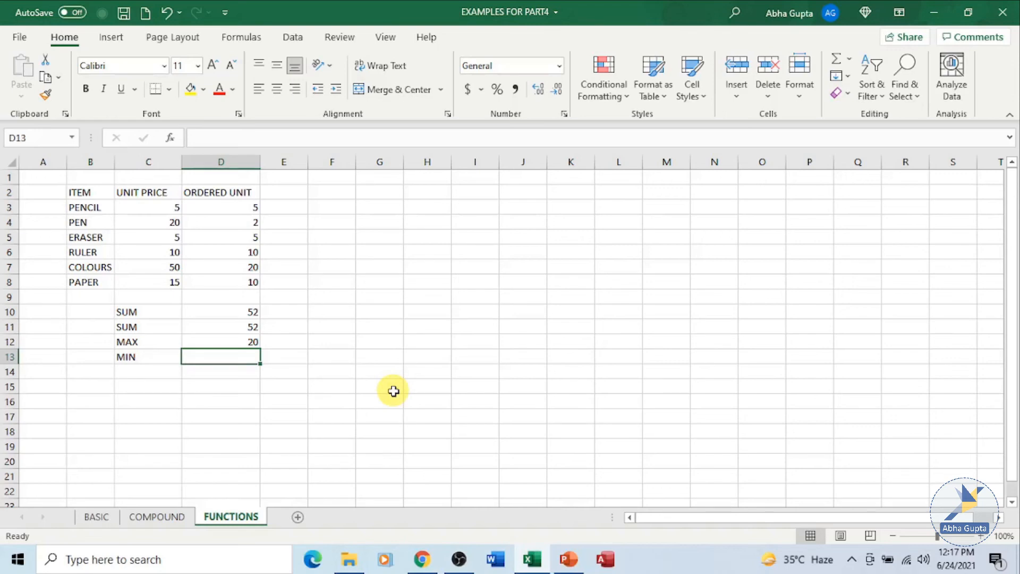
pyautogui.write('=MIN')
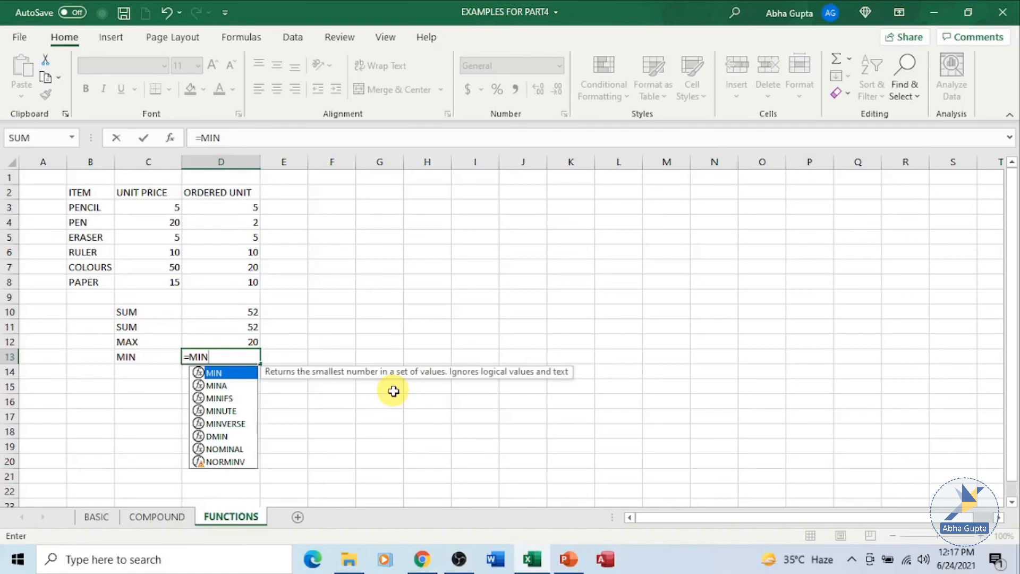
pyautogui.write('(')
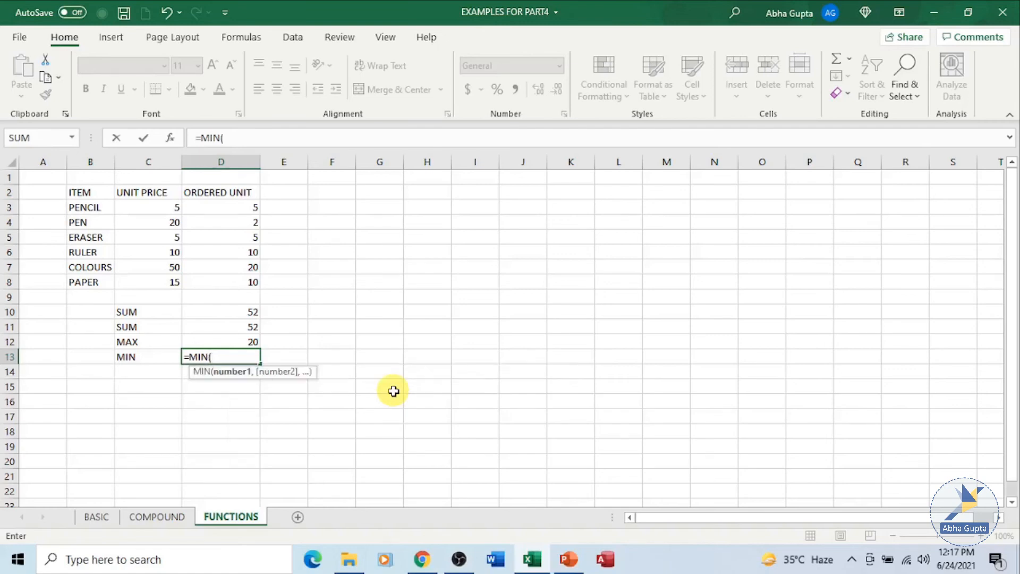
pyautogui.click(226, 206)
pyautogui.moveTo(226, 206); pyautogui.dragTo(233, 276)
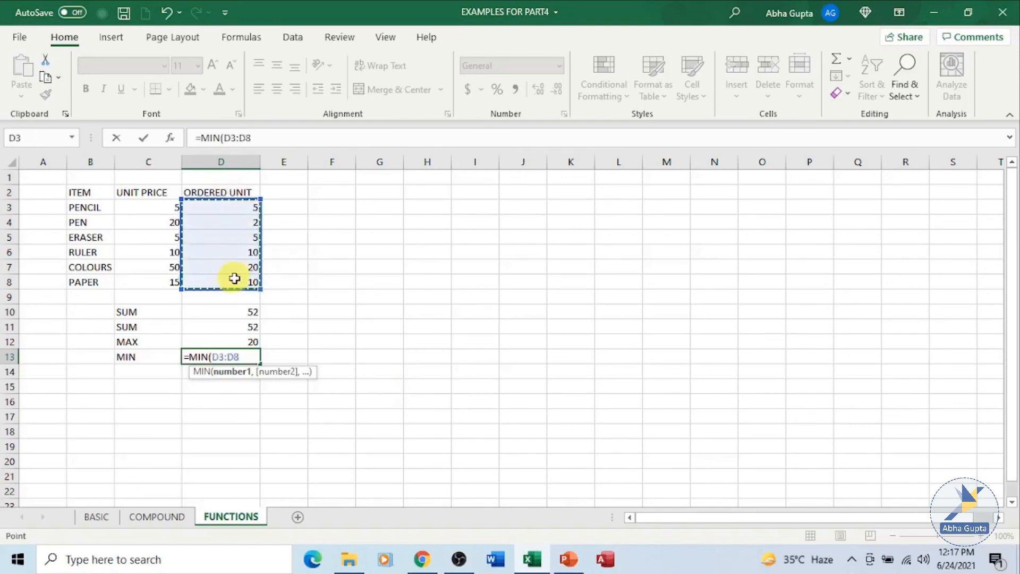
pyautogui.write(')')
pyautogui.press('Return')
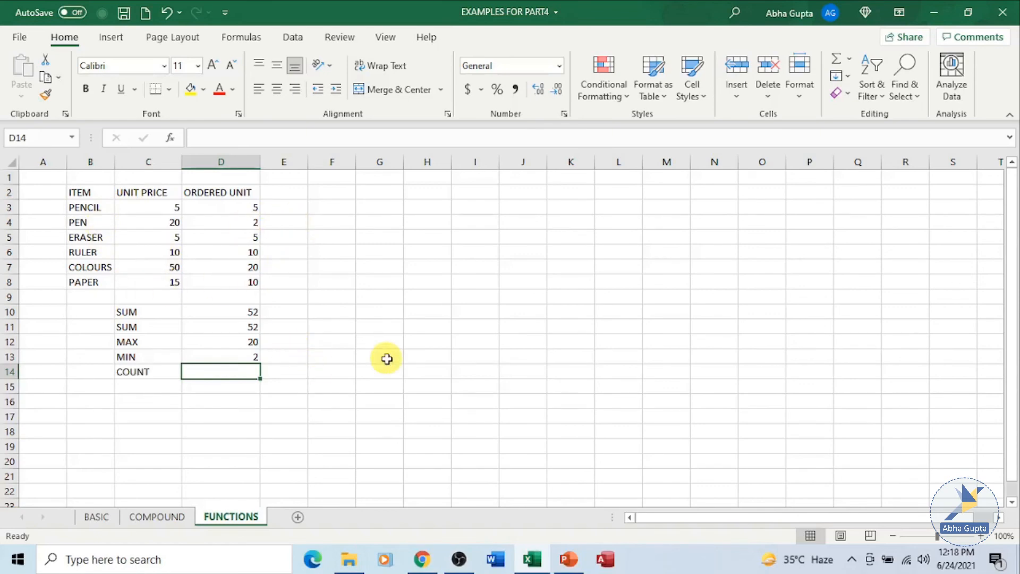
# Count the ordered unit entries in cell D14, beside the COUNT label, with the formula =COUNT(D3:D8)
pyautogui.click(137, 371)
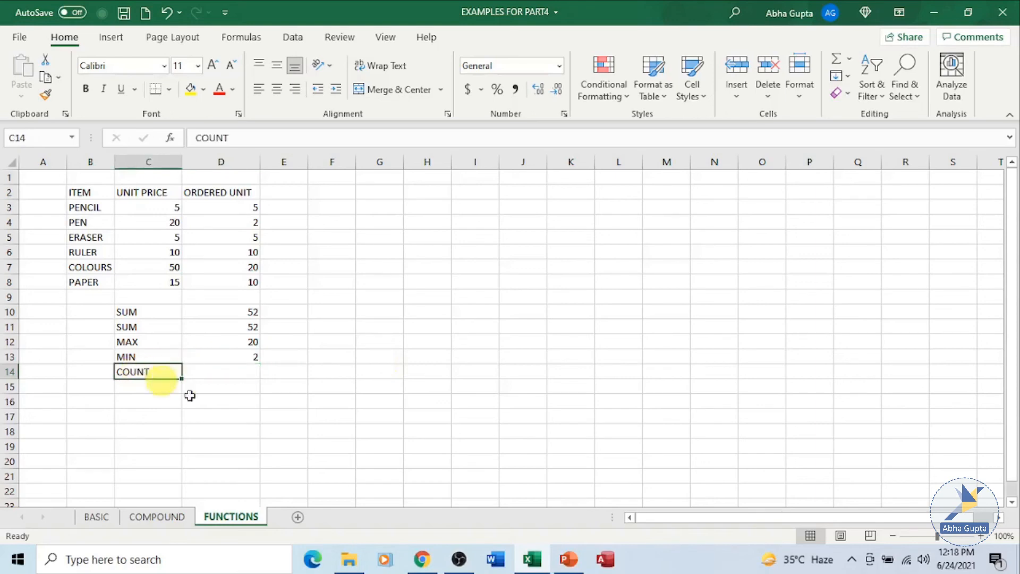
pyautogui.click(246, 372)
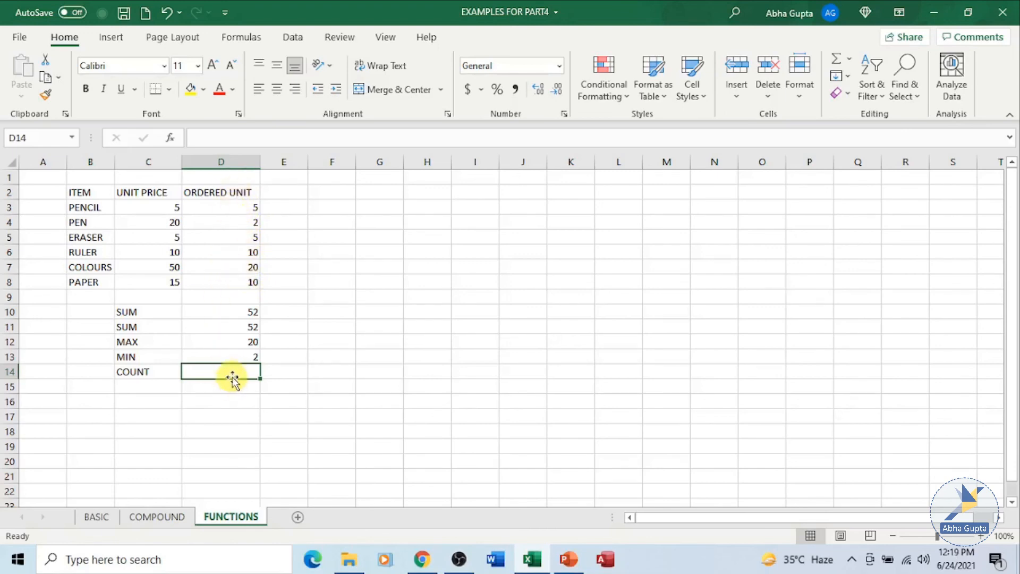
pyautogui.write('=')
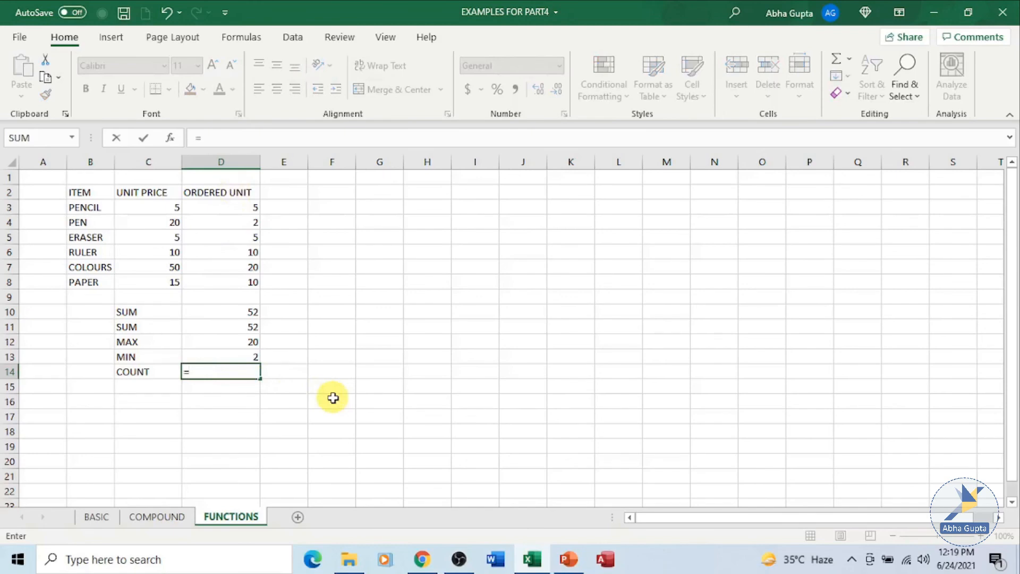
pyautogui.write('COUNT')
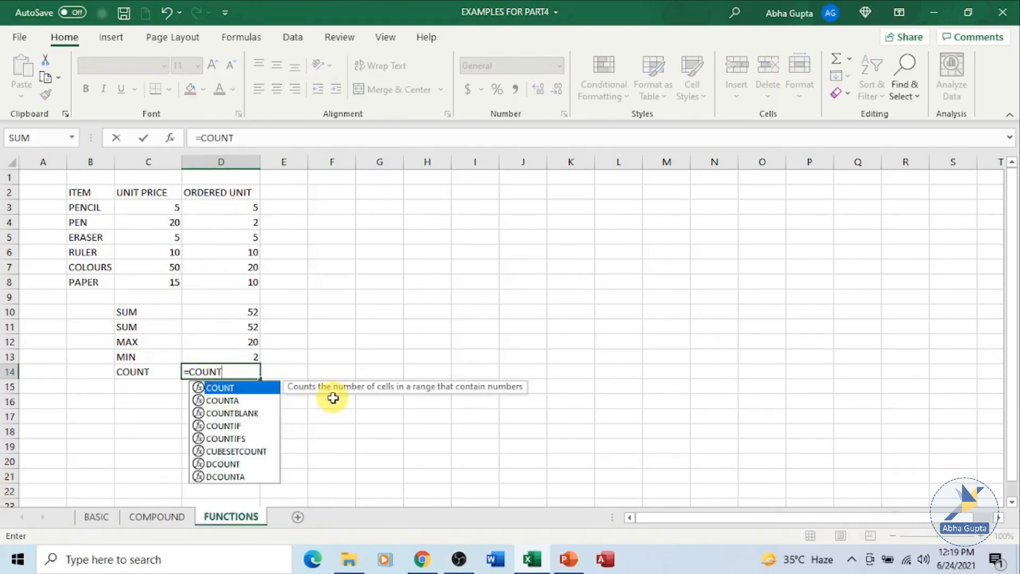
pyautogui.write('(')
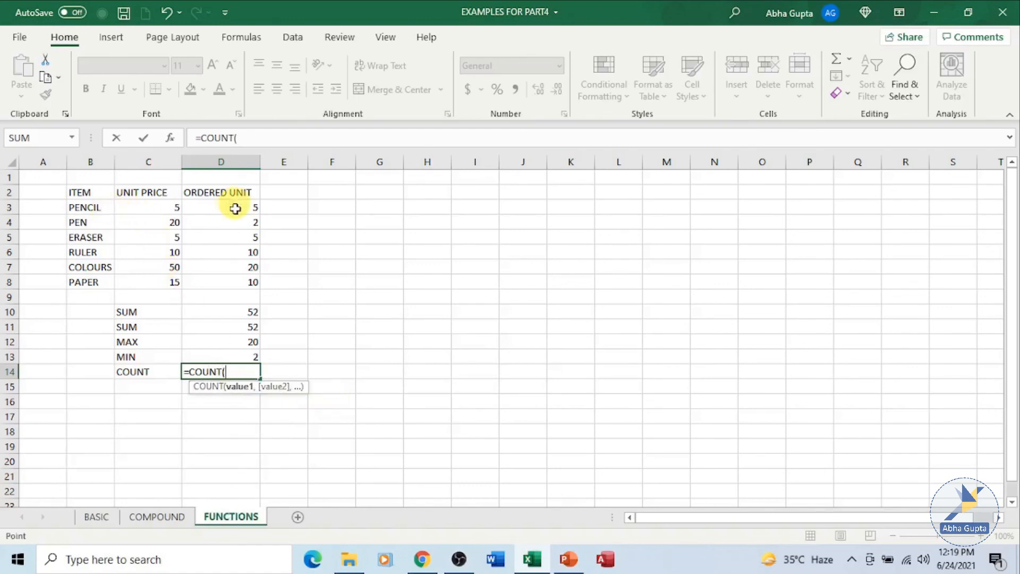
pyautogui.moveTo(235, 207); pyautogui.dragTo(242, 282)
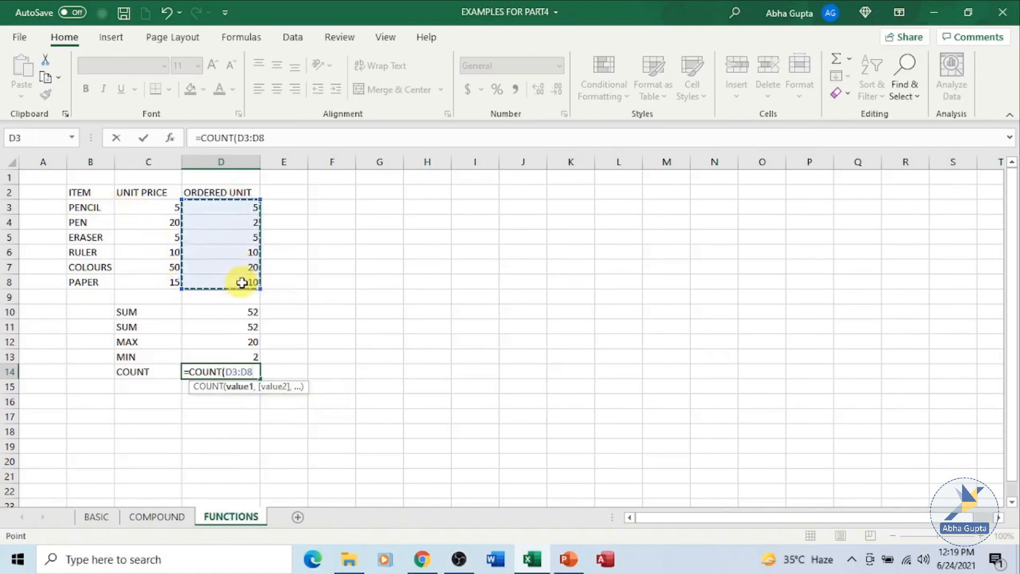
pyautogui.write(')')
pyautogui.press('Return')
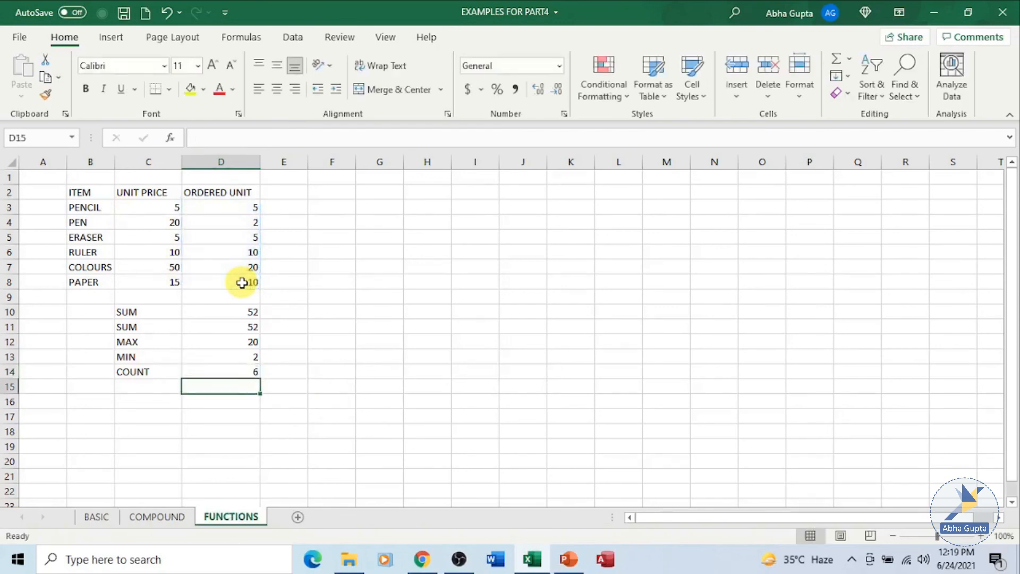
pyautogui.click(249, 371)
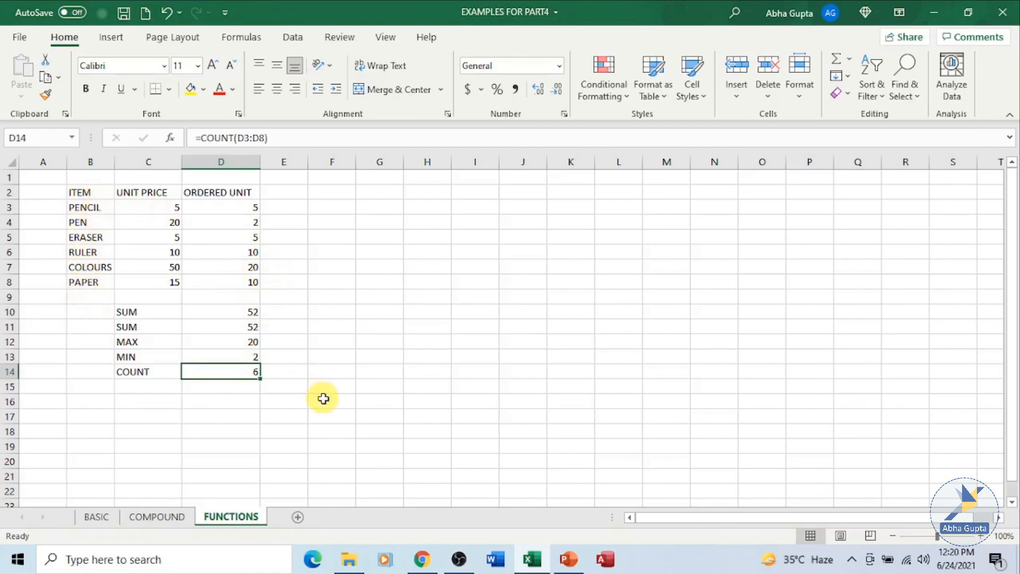
# Label cell C16 as AVERAGE and start an AVERAGE function in cell D16
pyautogui.press('Down')
pyautogui.press('Down')
pyautogui.press('Left')
pyautogui.write('AVERAGE')
pyautogui.press('Tab')
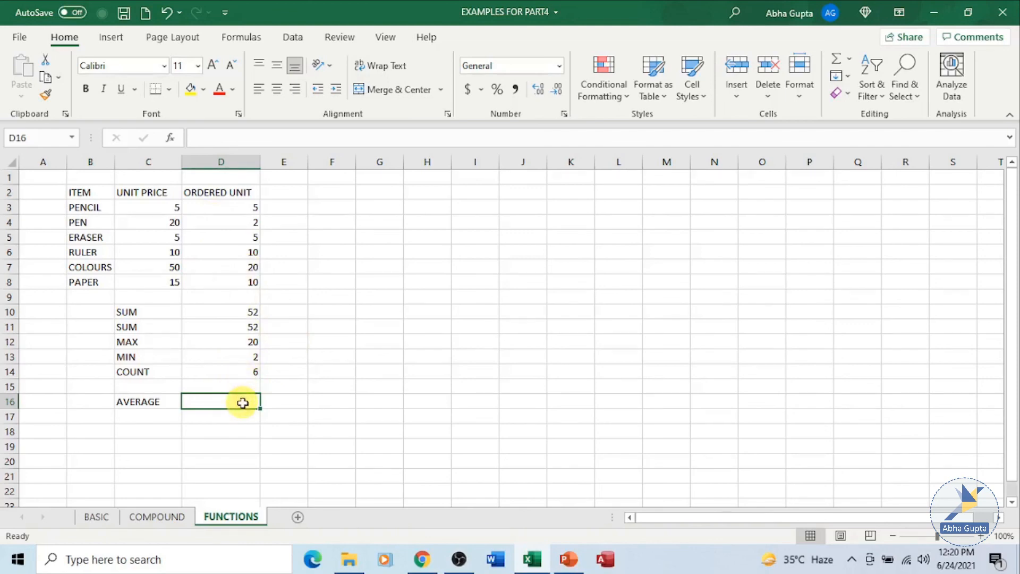
pyautogui.write('=')
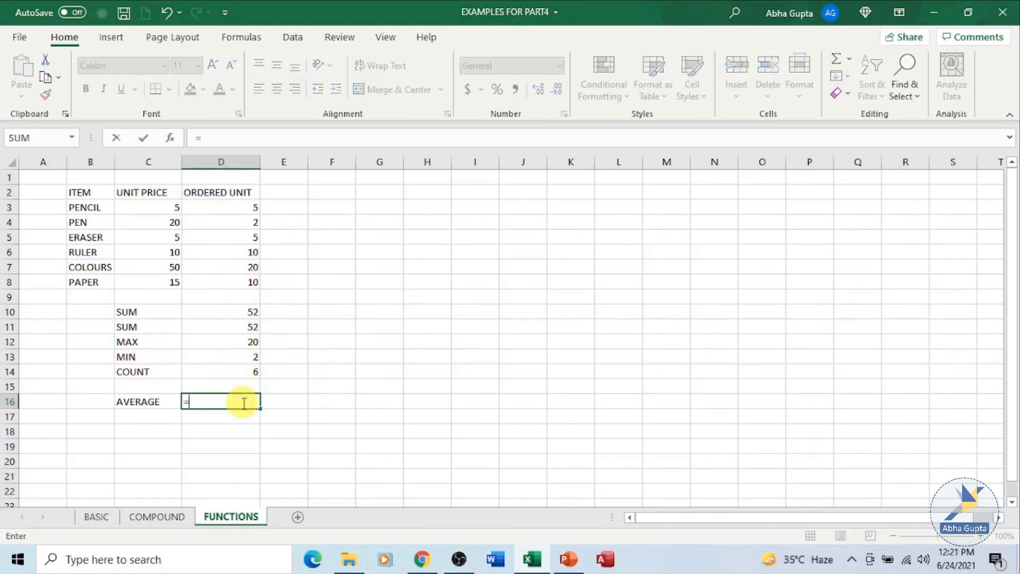
pyautogui.write('AV')
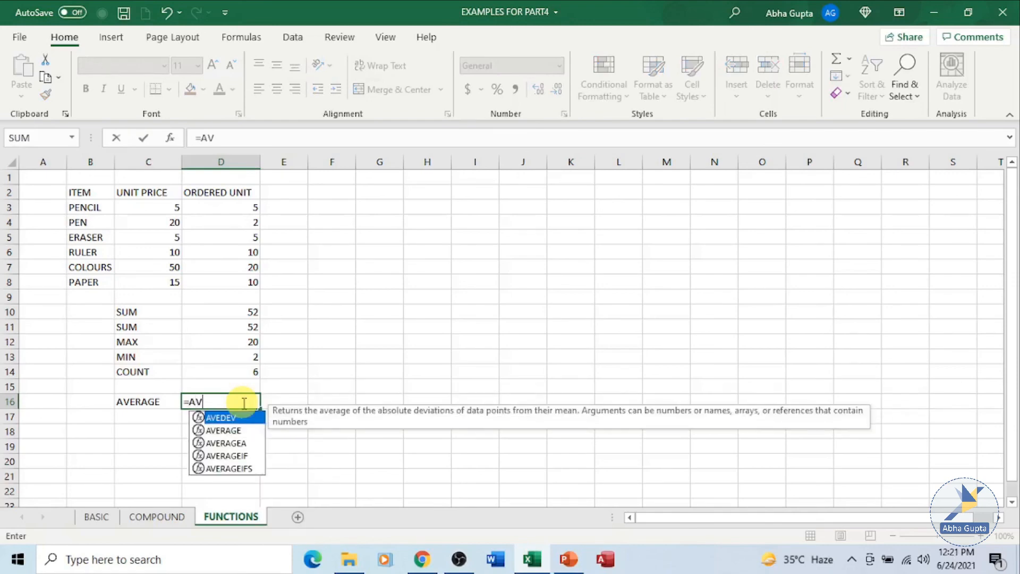
pyautogui.click(245, 430)
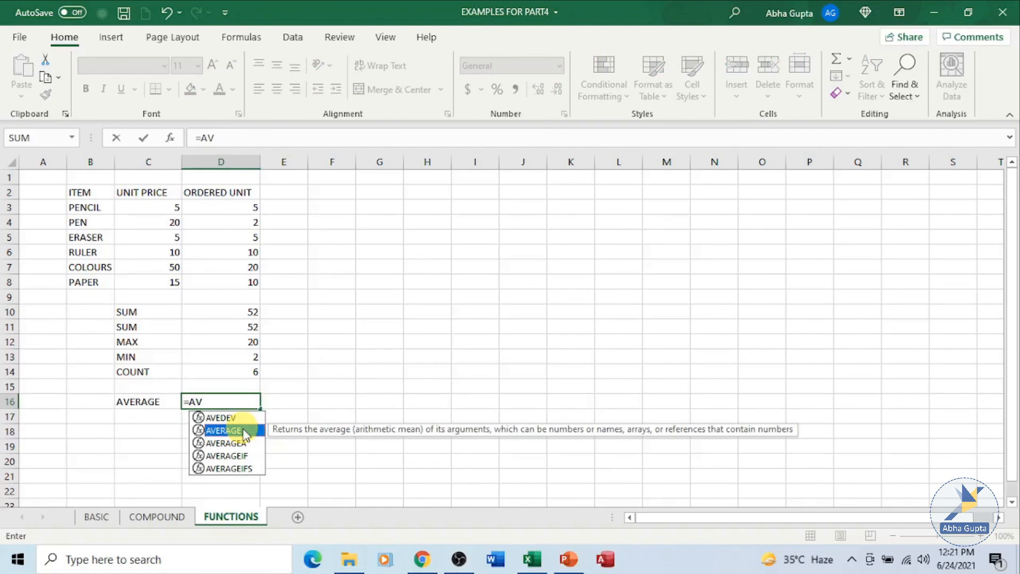
pyautogui.click(232, 400)
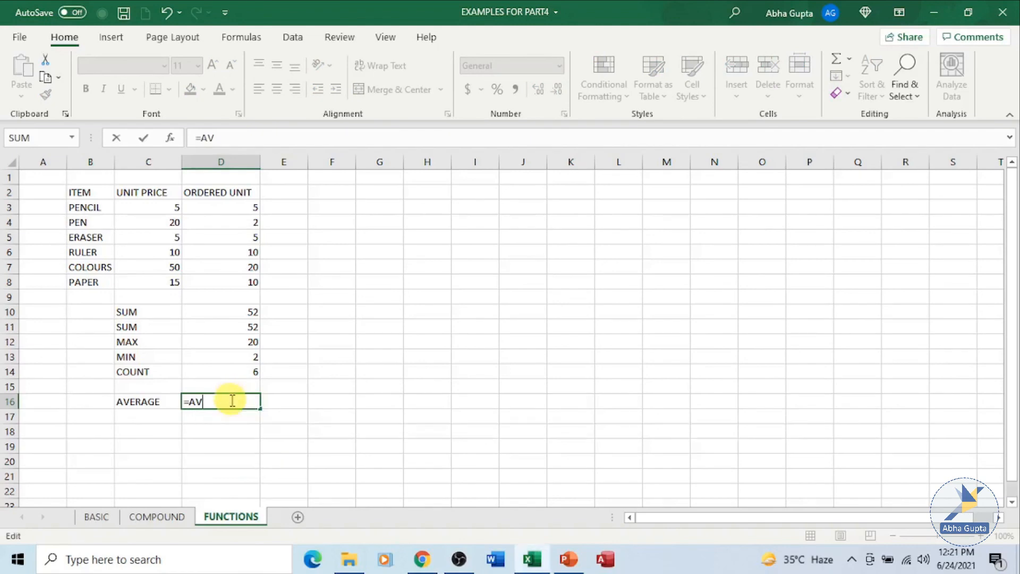
pyautogui.press('BackSpace')
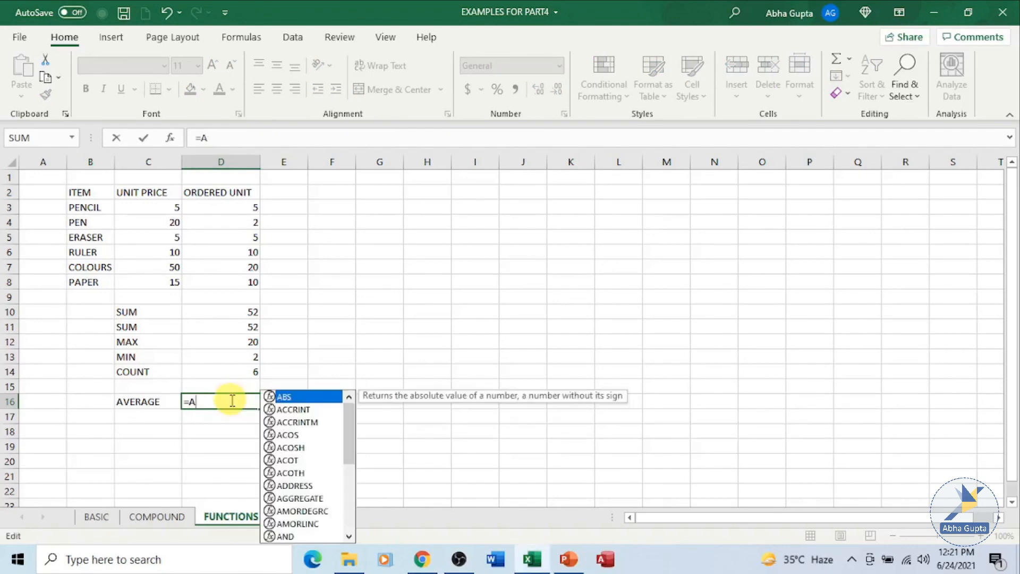
pyautogui.write('ERAG')
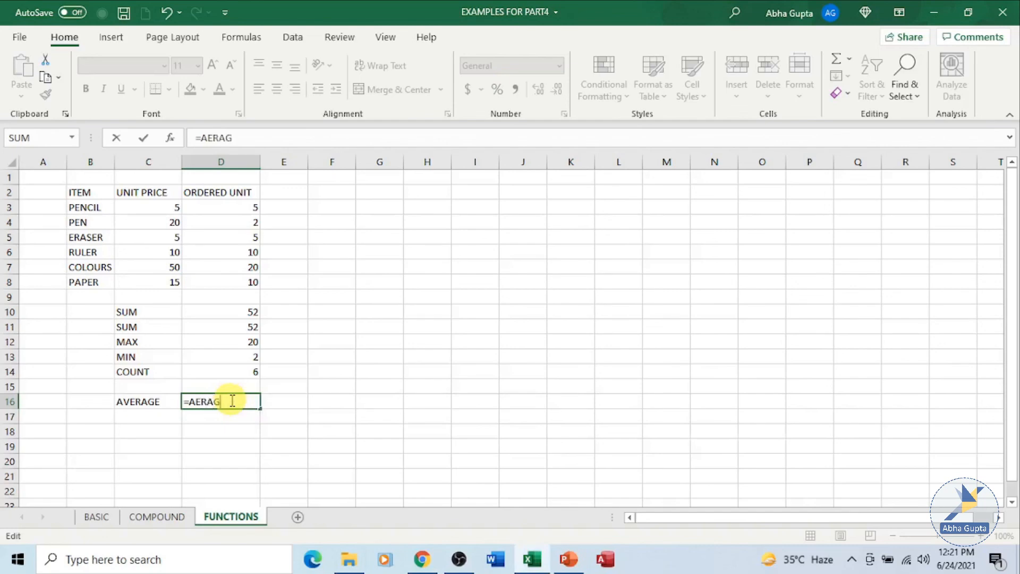
pyautogui.write('E')
pyautogui.press('BackSpace')
pyautogui.press('BackSpace')
pyautogui.press('BackSpace')
pyautogui.press('BackSpace')
pyautogui.press('BackSpace')
# Complete the formula in cell D16 as =AVERAGE(D3:D8) to average the ordered units
pyautogui.write('VERA')
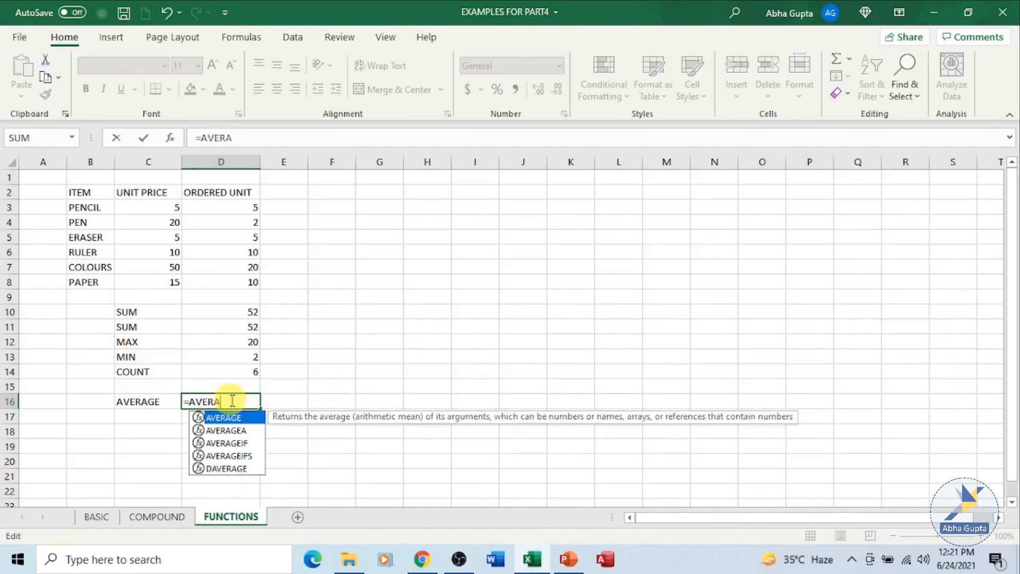
pyautogui.write('GE(')
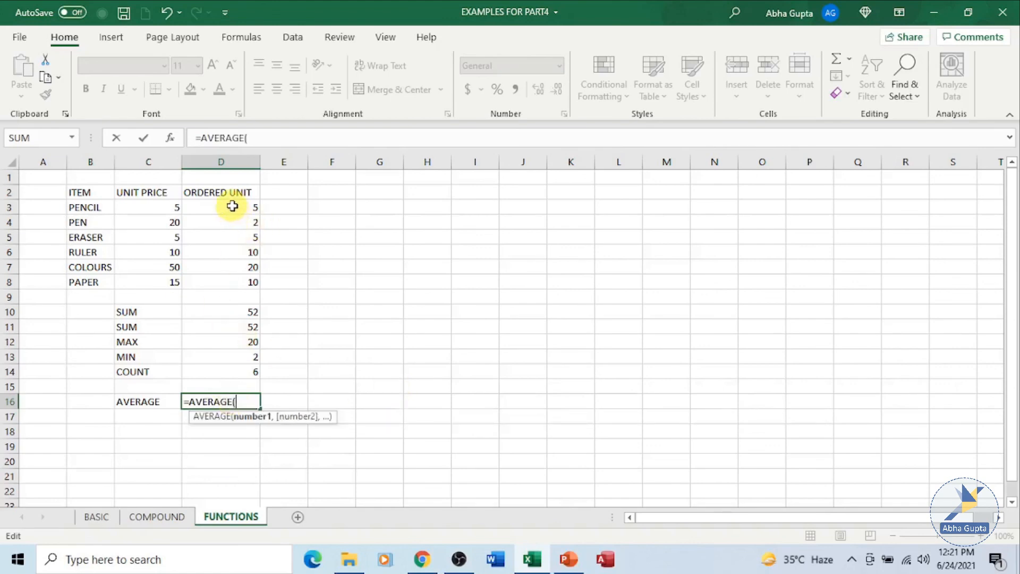
pyautogui.moveTo(230, 207); pyautogui.dragTo(241, 282)
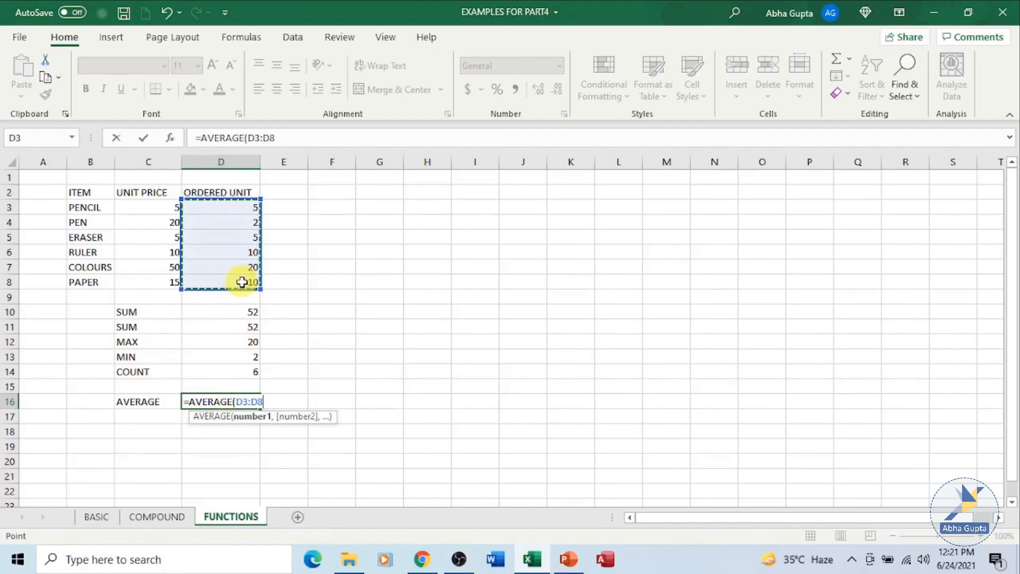
pyautogui.write(')')
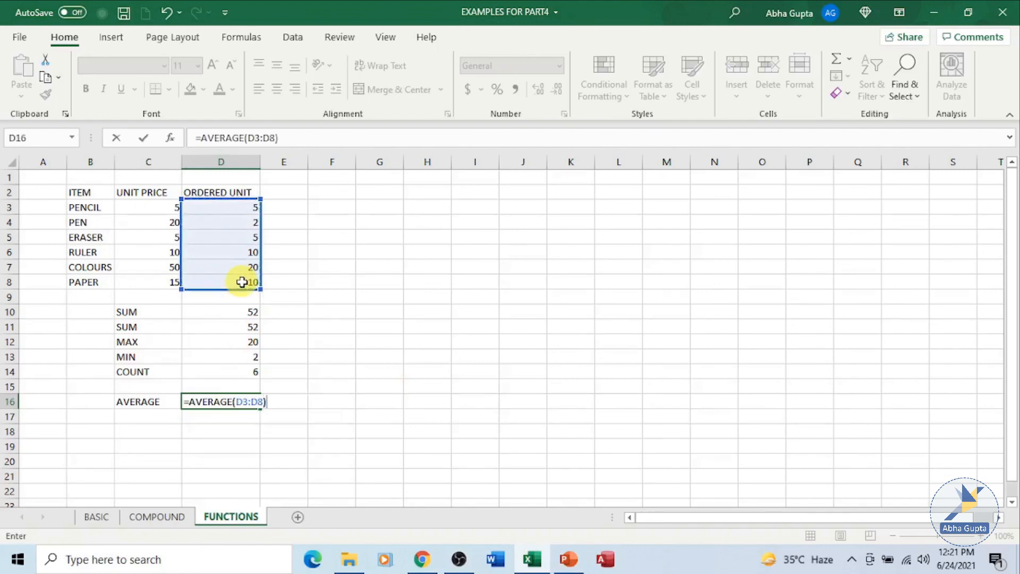
pyautogui.press('Return')
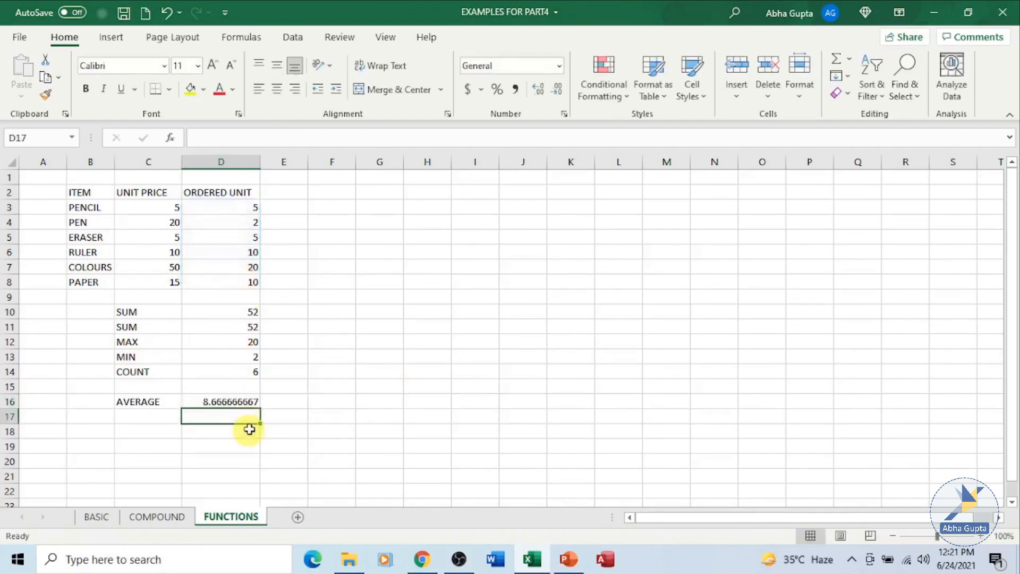
pyautogui.click(248, 405)
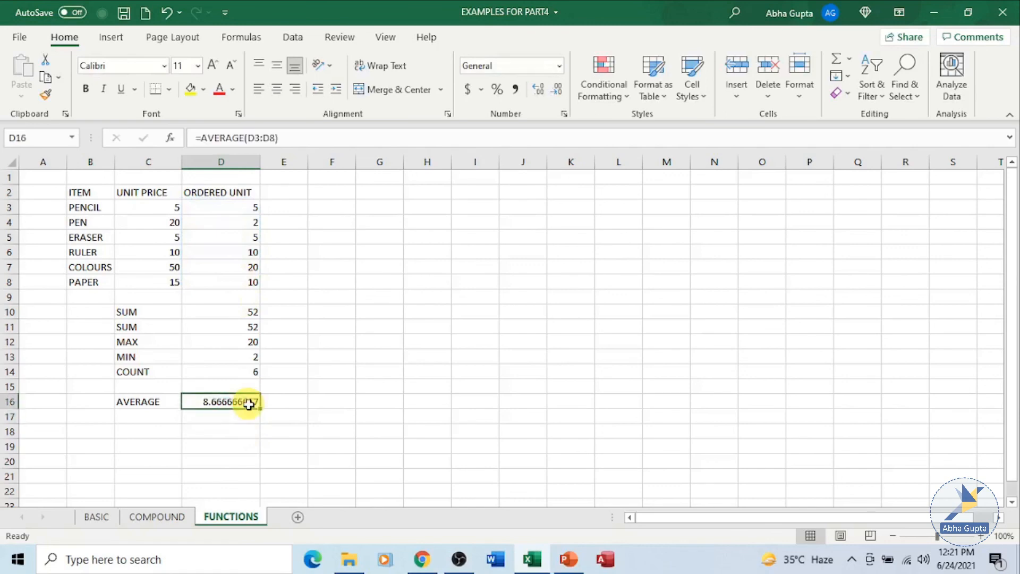
# Cross-check the average by entering the formula =52/6 in cell D18 and compare it with the formula in D16
pyautogui.click(229, 432)
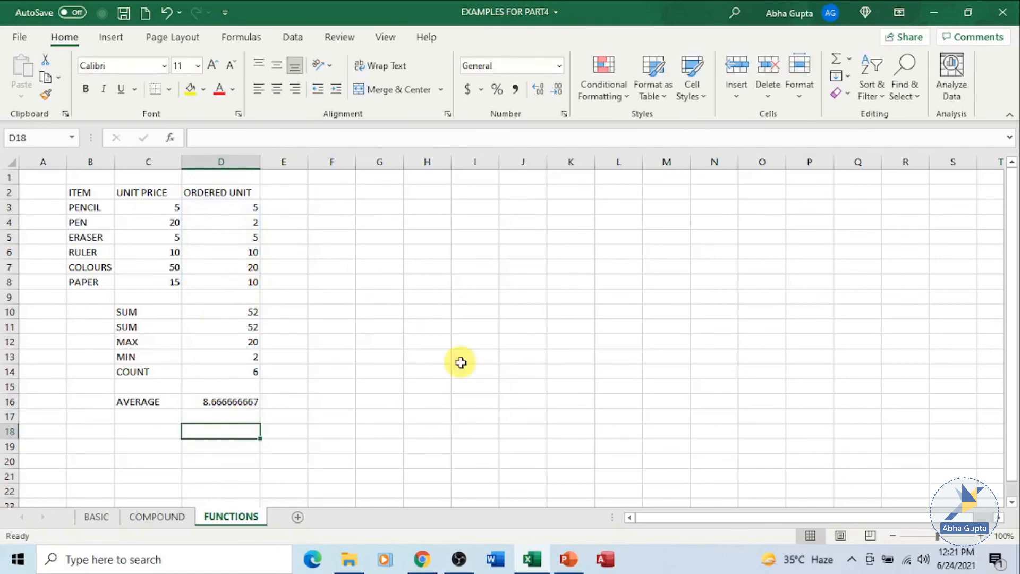
pyautogui.write('=')
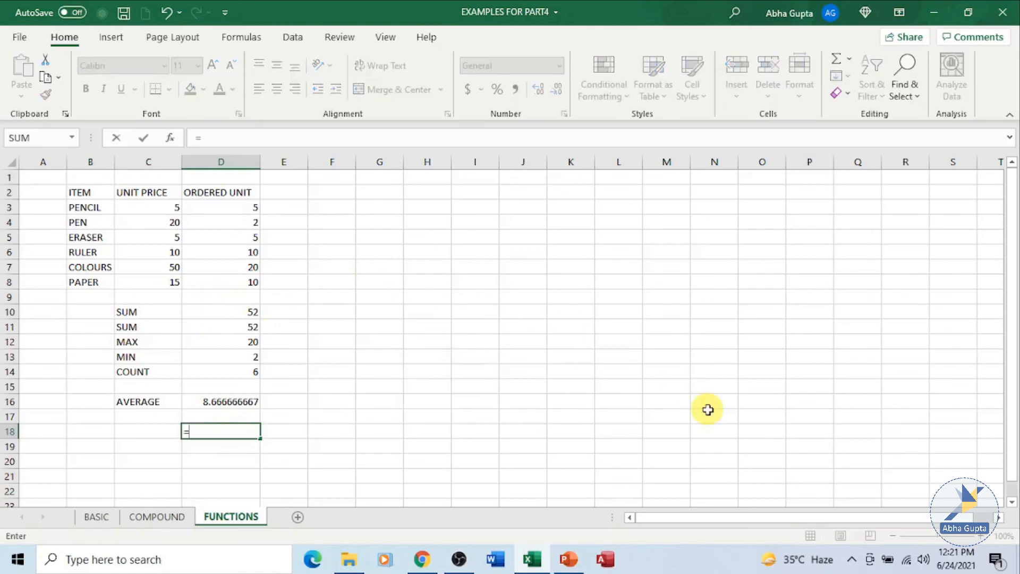
pyautogui.write('52/')
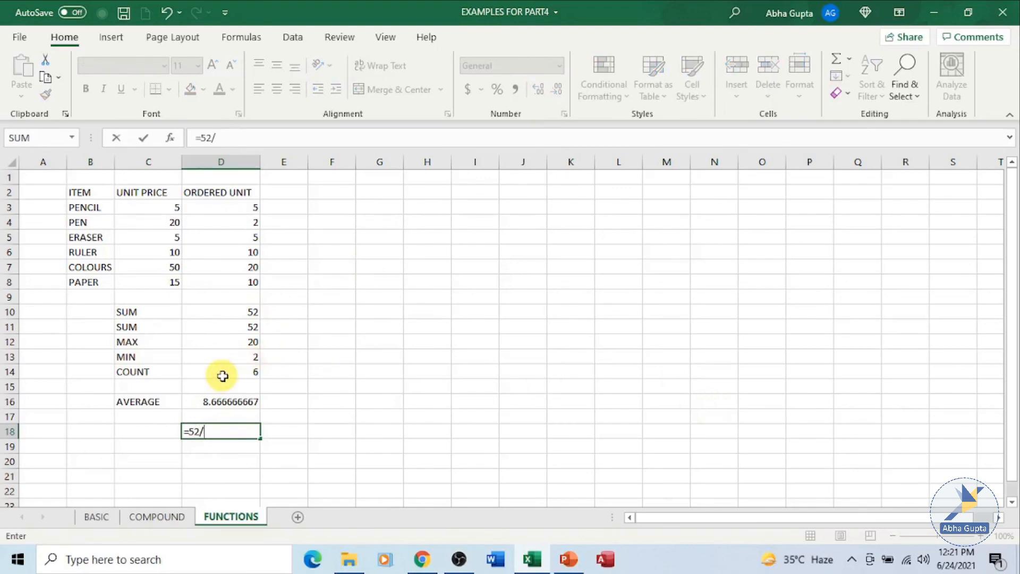
pyautogui.write('6')
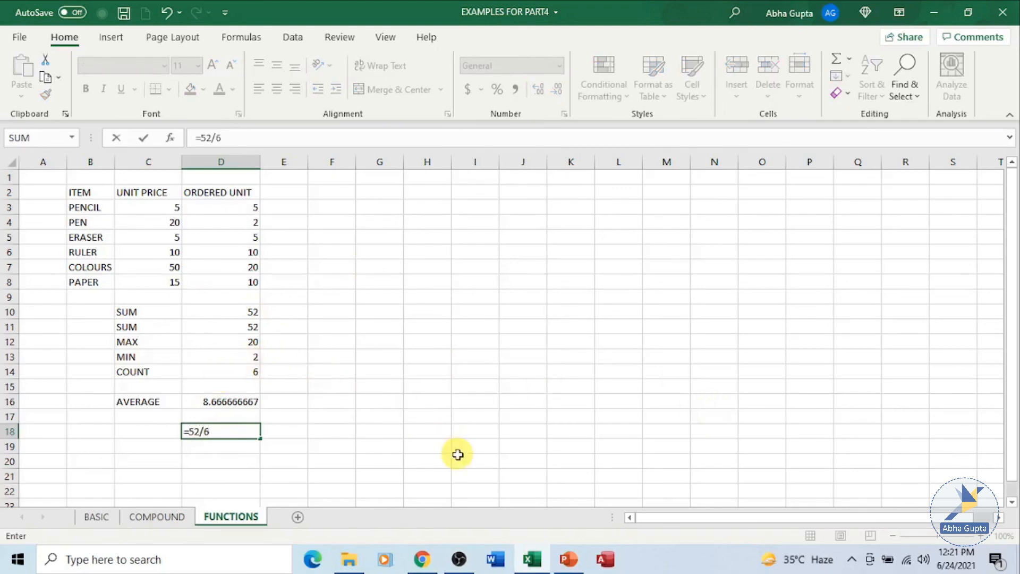
pyautogui.press('Return')
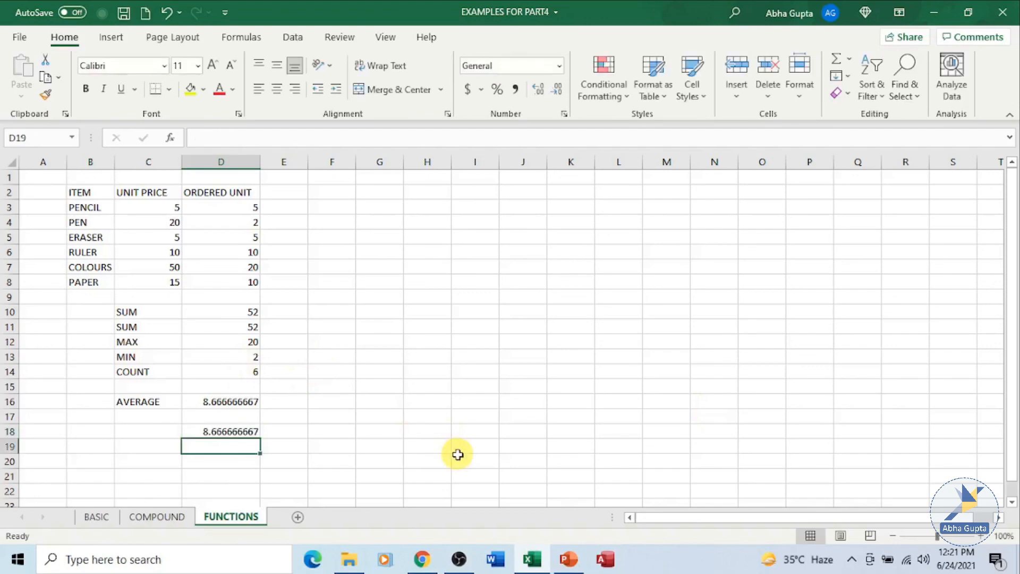
pyautogui.click(244, 404)
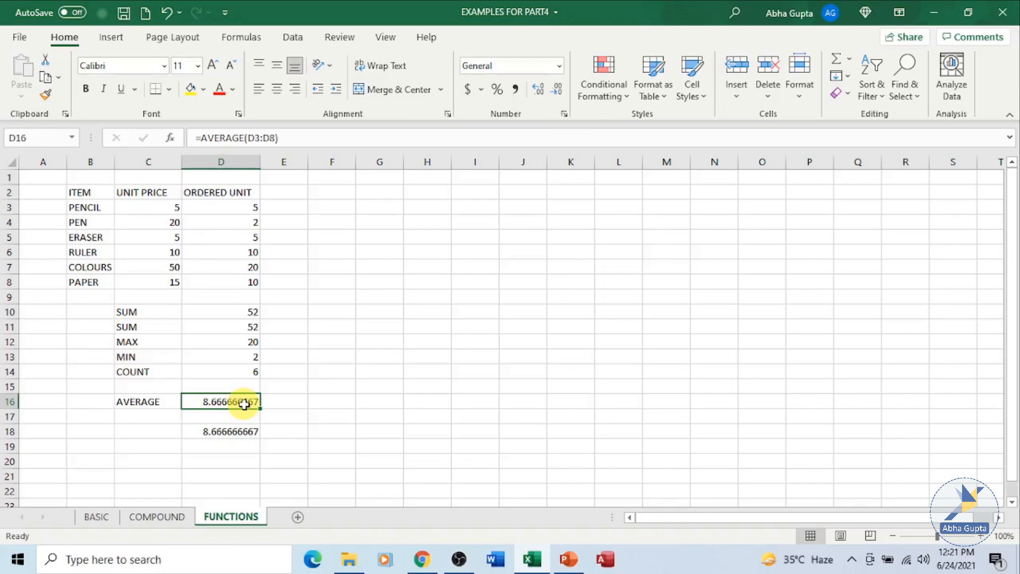
# Review the BASIC and COMPOUND sheets and return to the FUNCTIONS sheet
pyautogui.click(97, 516)
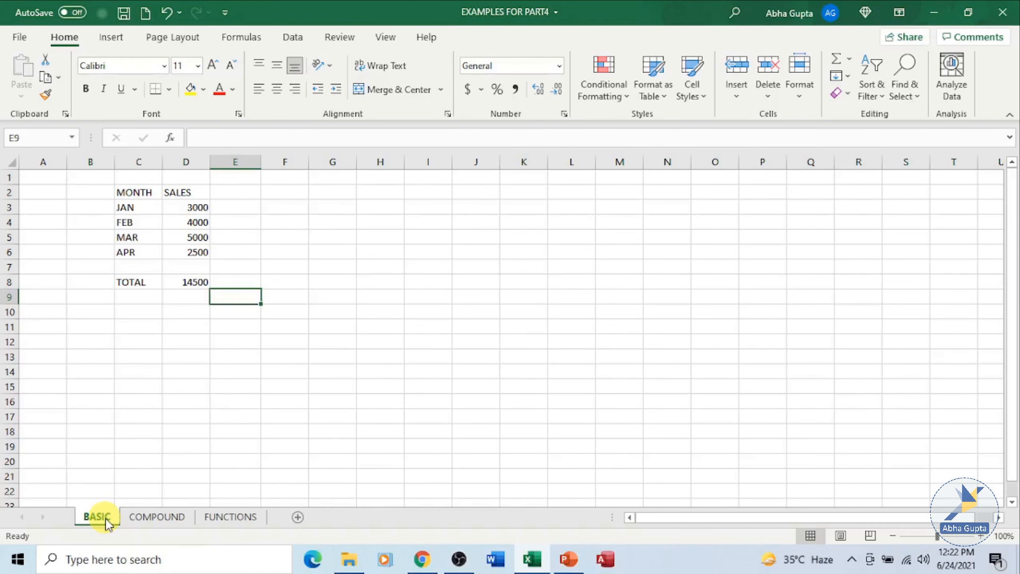
pyautogui.click(157, 518)
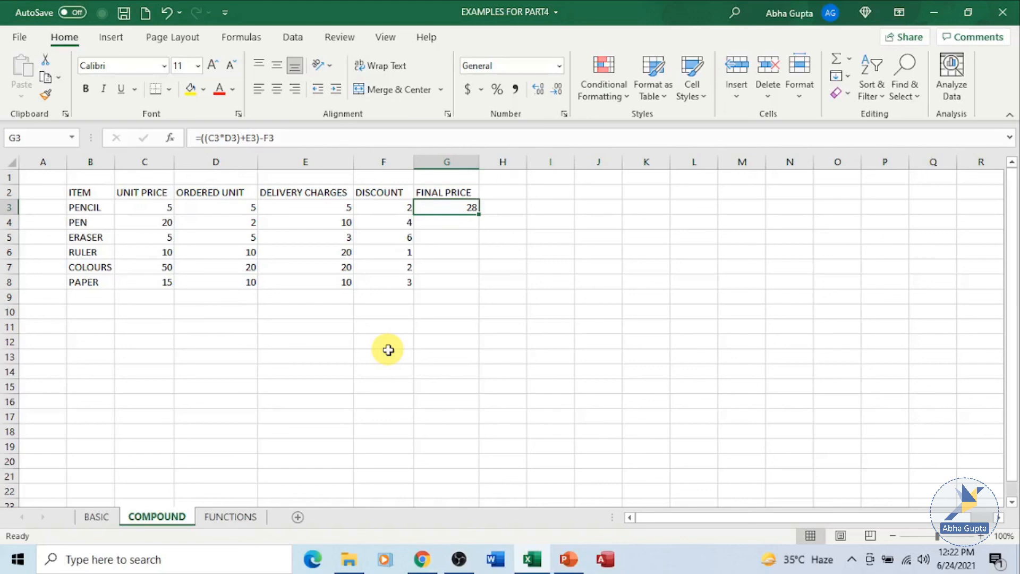
pyautogui.click(233, 516)
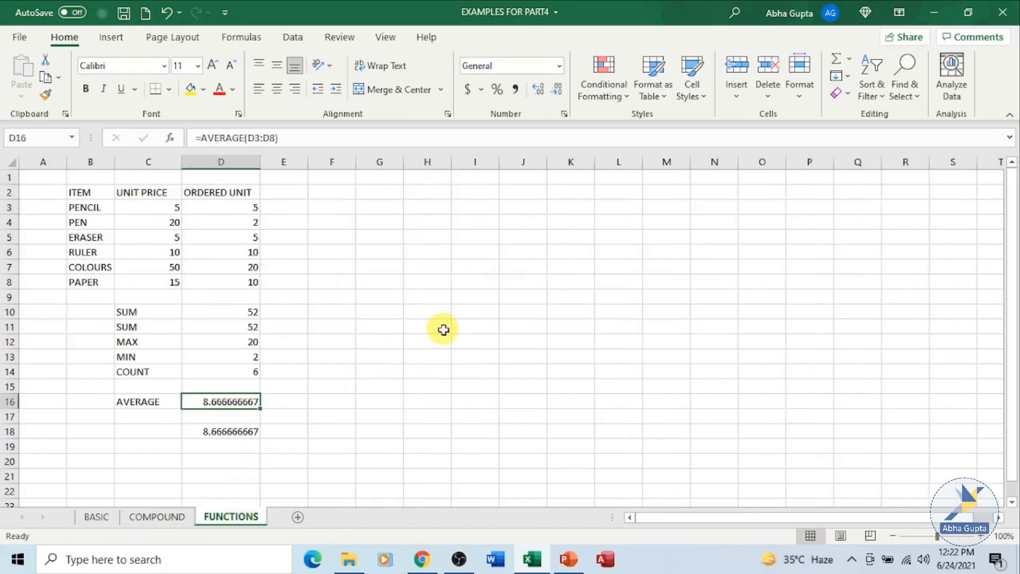